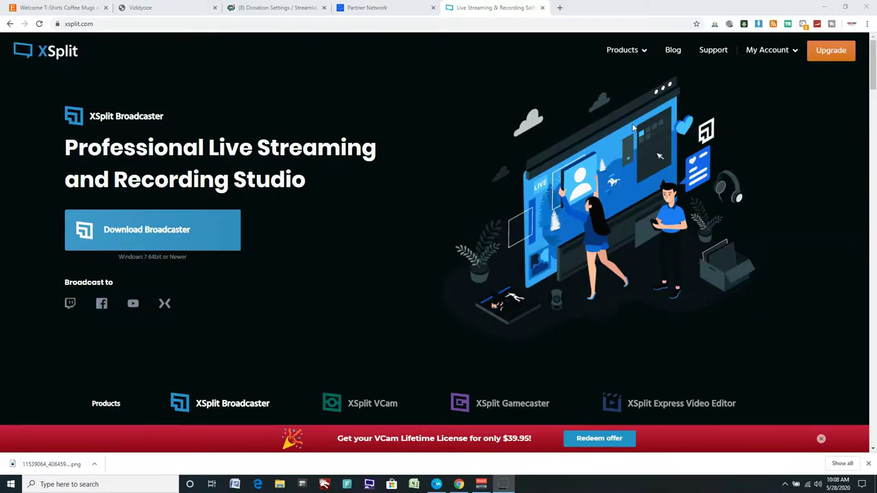
Launch XSplit Gamecaster from the desktop and skip the live streaming service login after checking the selectable services
click(627, 114)
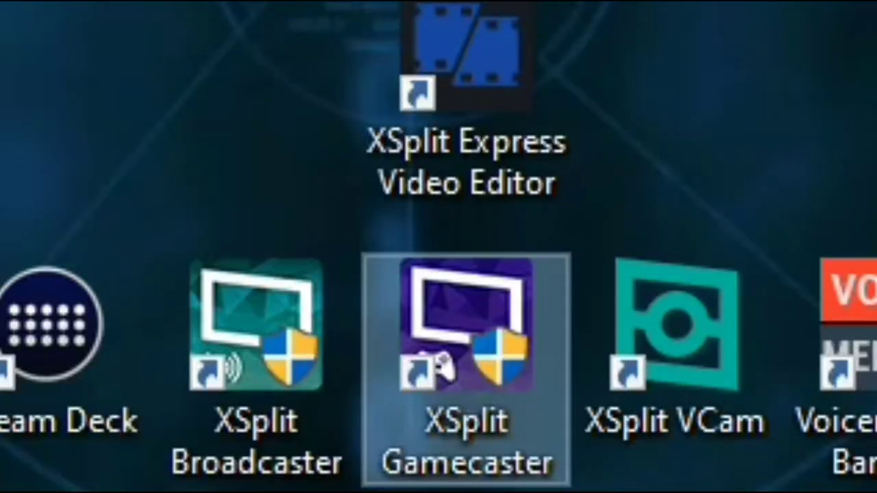
click(521, 288)
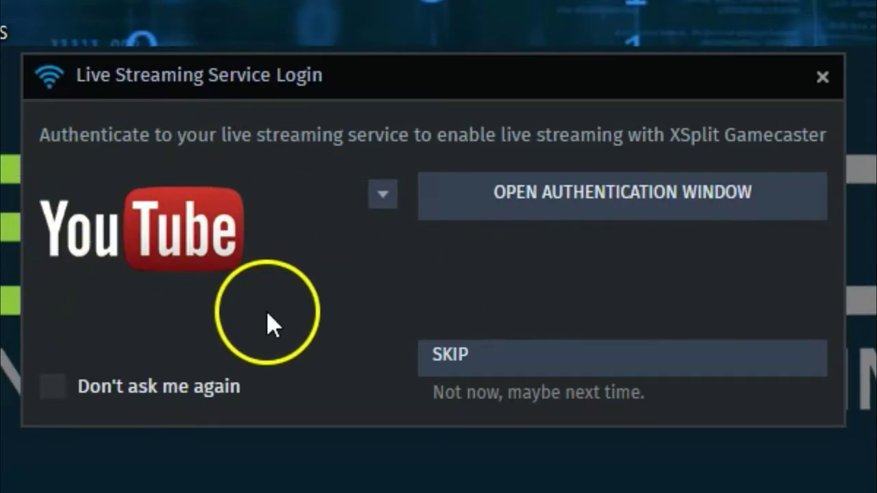
click(382, 198)
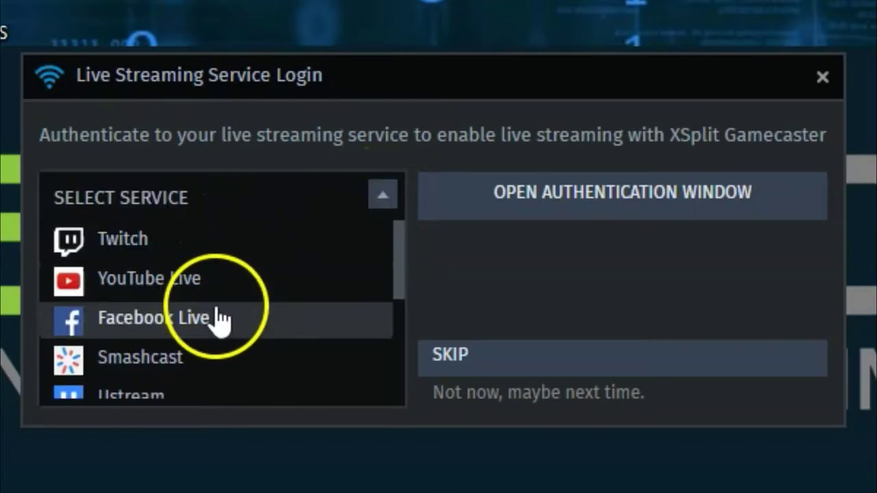
drag(398, 244, 405, 207)
click(447, 284)
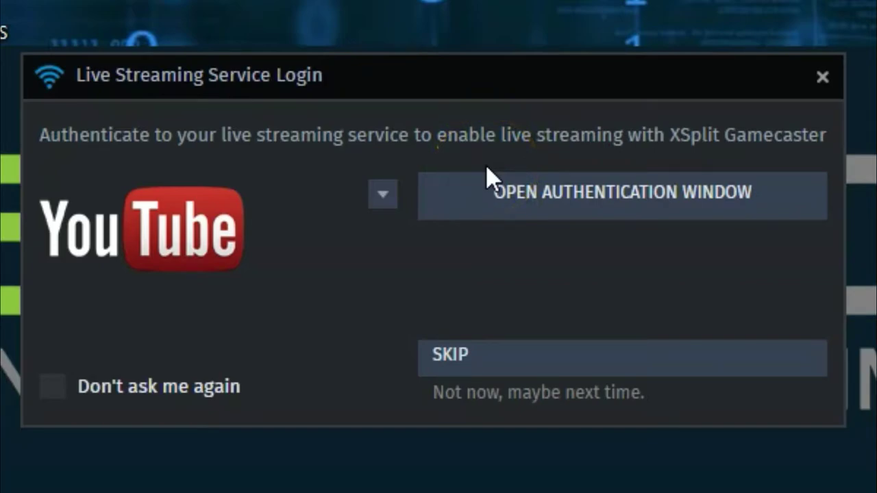
click(458, 361)
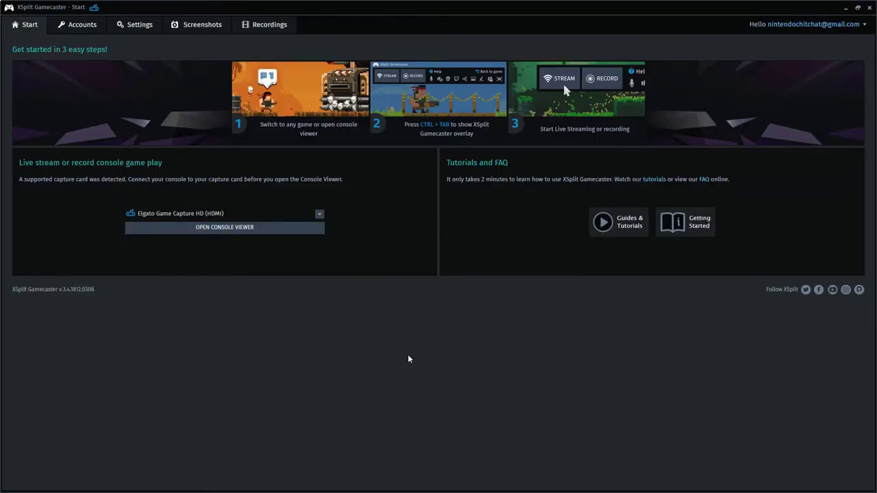
Check which capture devices are available for the console viewer on the start page
click(403, 348)
click(210, 231)
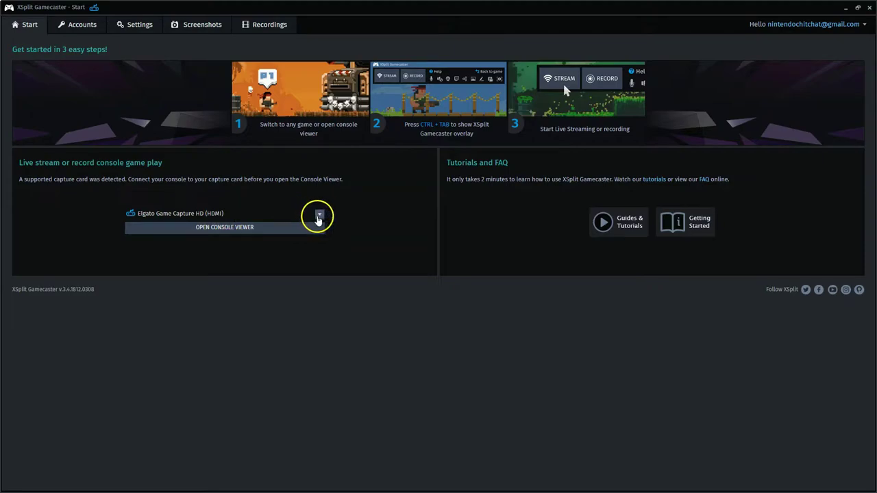
click(319, 214)
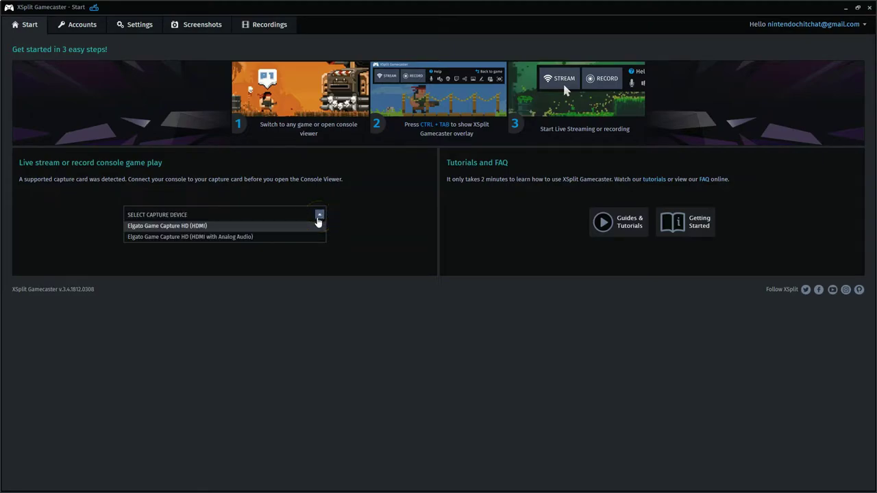
click(319, 224)
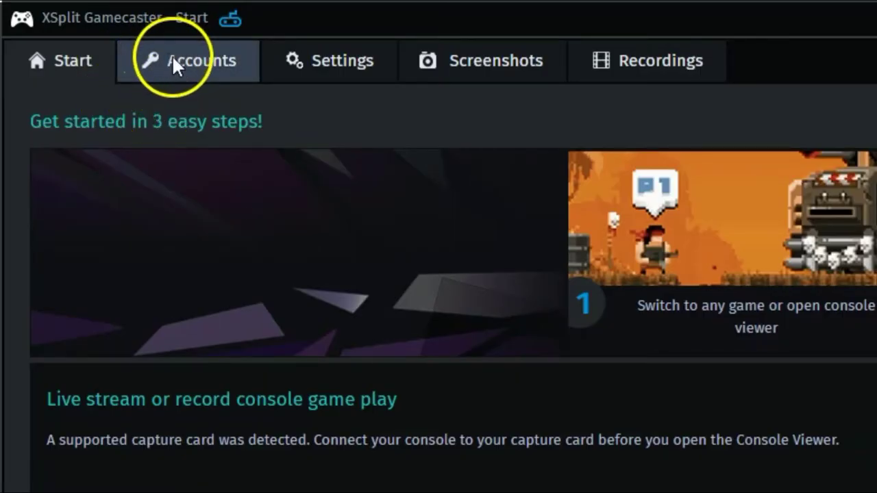
Open the account settings and review the services selectable for live streaming
click(172, 54)
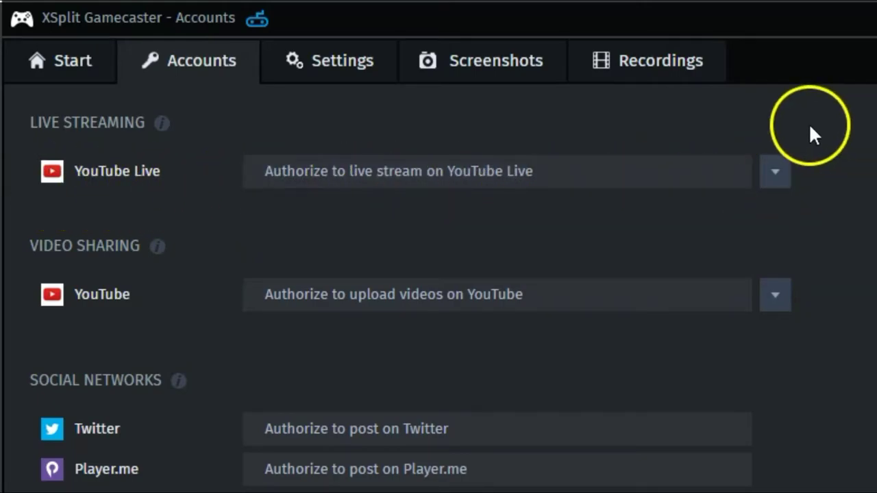
click(783, 179)
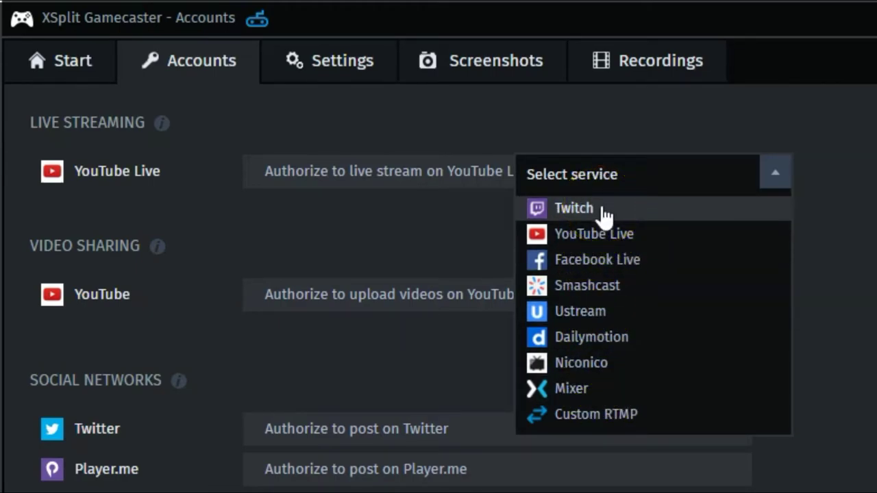
drag(601, 261, 802, 358)
click(653, 357)
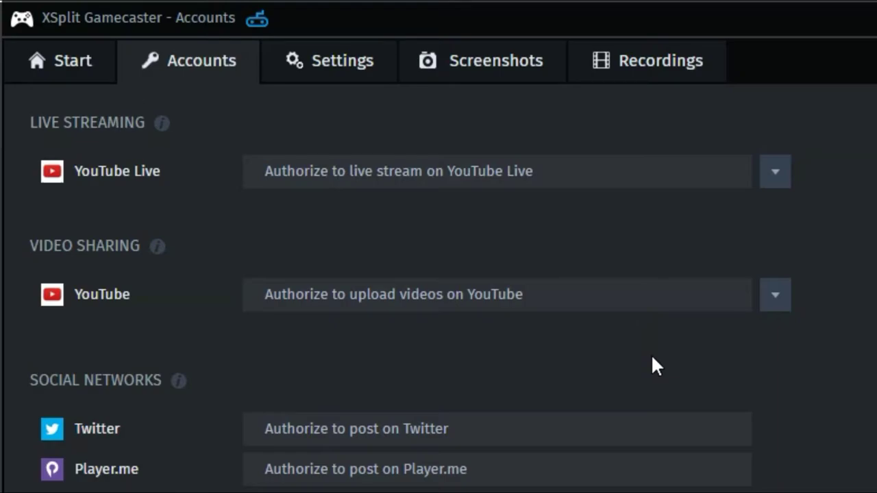
Review the services selectable for video sharing and the social network authorizations
mouse_move(652, 356)
mouse_down()
mouse_move(604, 326)
mouse_move(170, 276)
mouse_move(87, 288)
mouse_move(94, 298)
mouse_move(308, 303)
mouse_move(294, 310)
mouse_up()
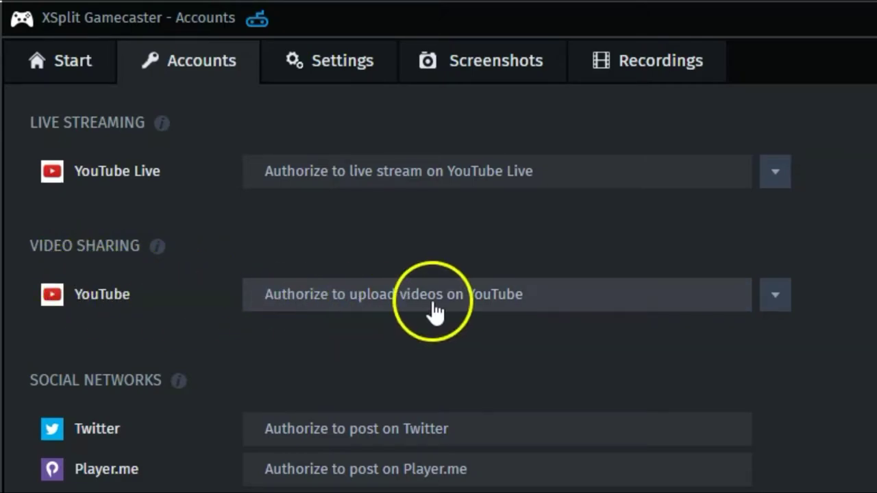
click(777, 300)
click(876, 300)
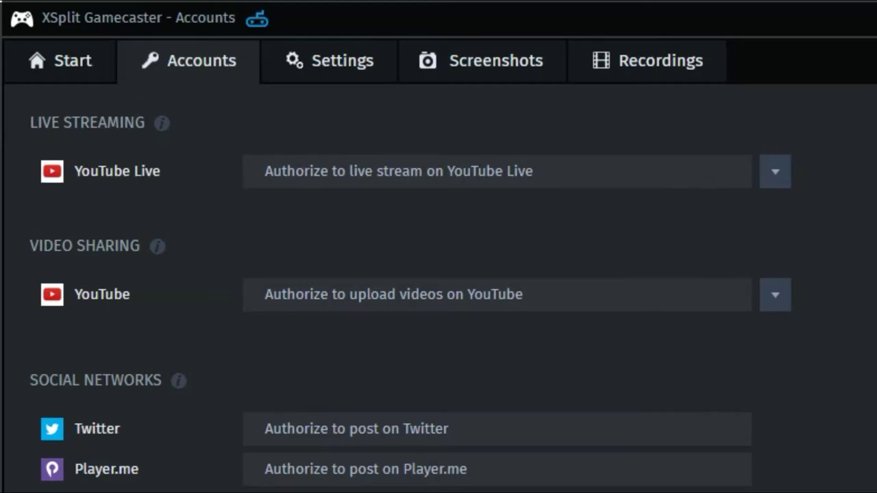
click(49, 439)
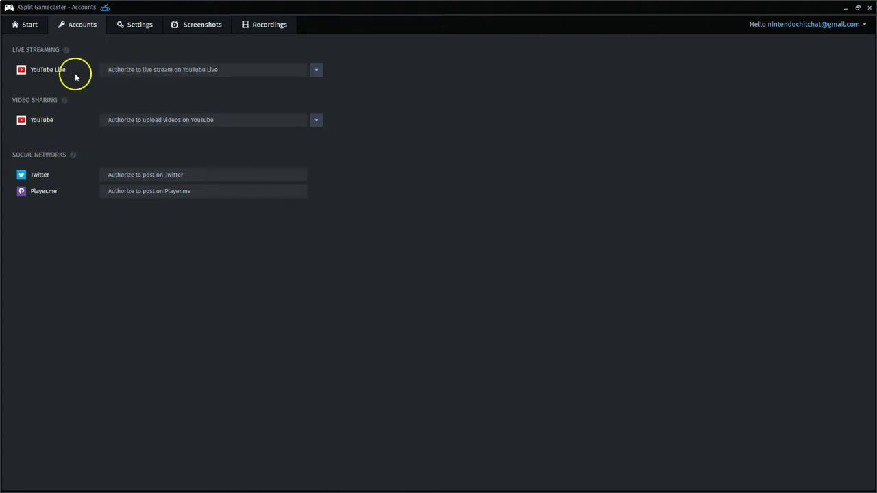
Open the application settings and set the stream settings to Custom (720p HD, x264, 30 FPS)
click(130, 26)
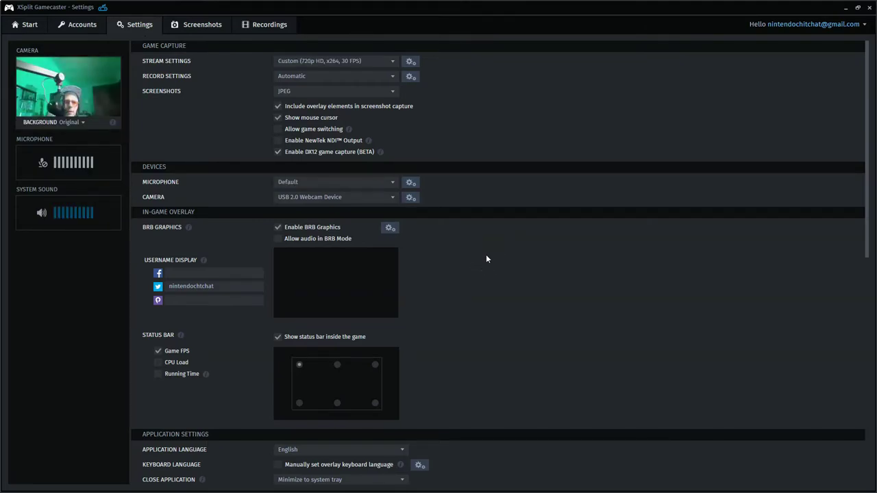
click(485, 255)
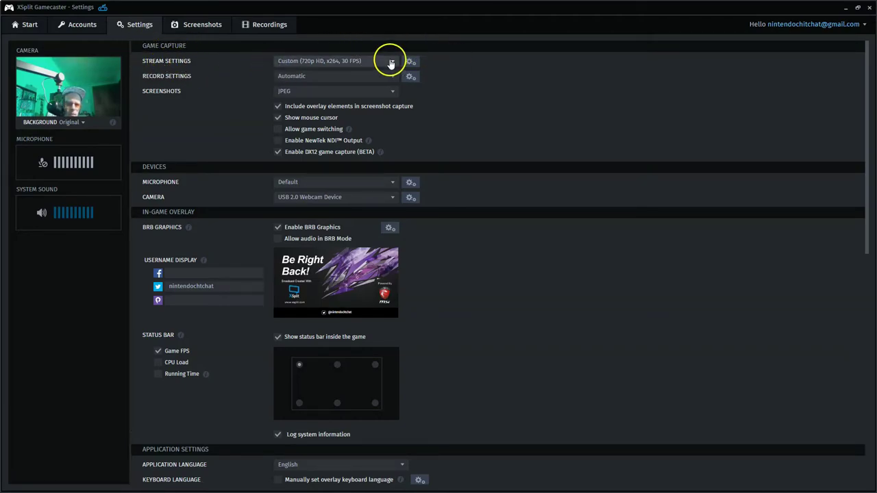
click(391, 61)
click(381, 74)
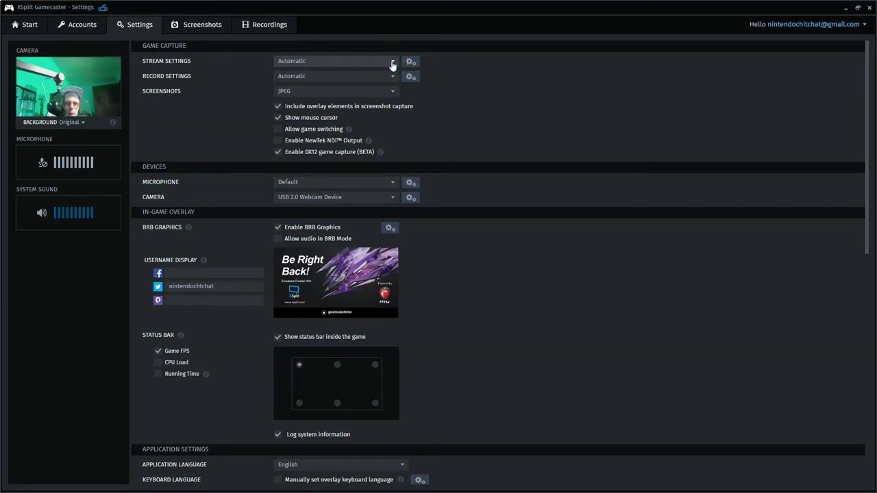
click(393, 63)
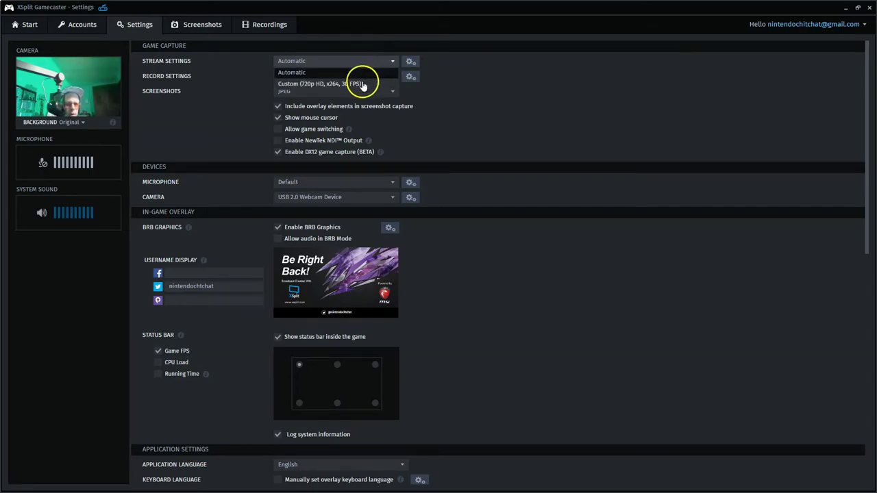
click(362, 84)
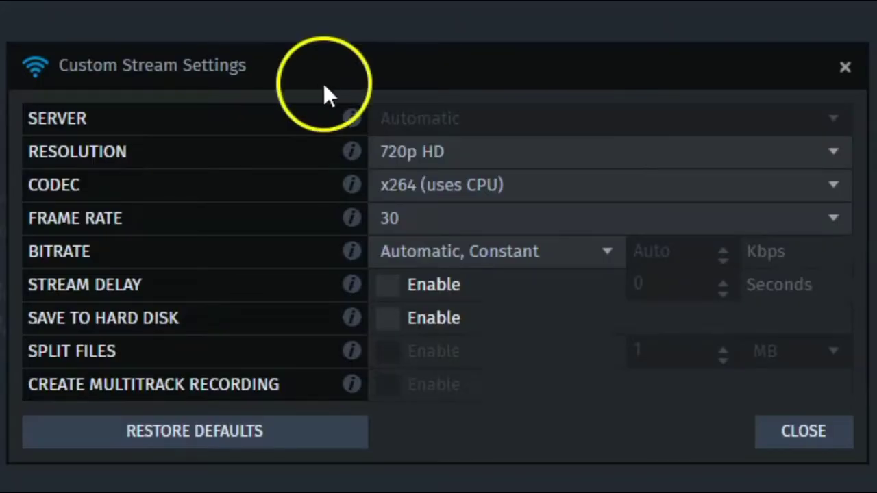
Review the available resolutions and codecs in the custom stream settings
click(831, 159)
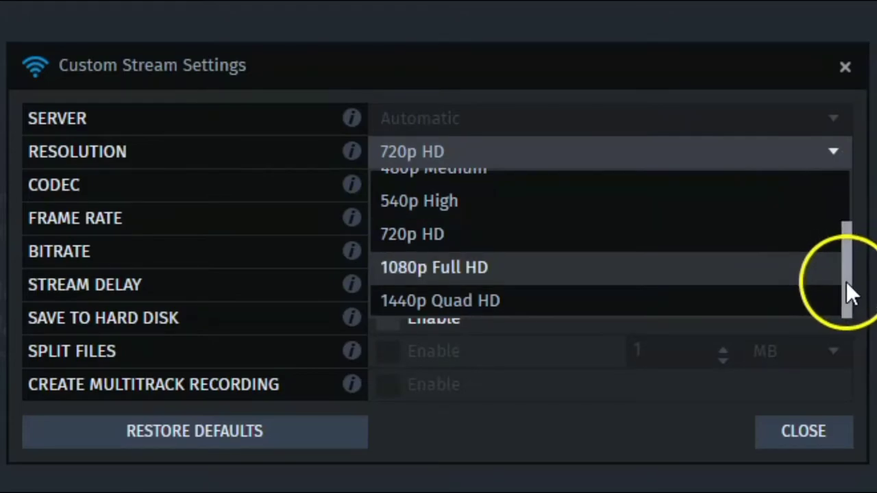
drag(846, 282, 842, 221)
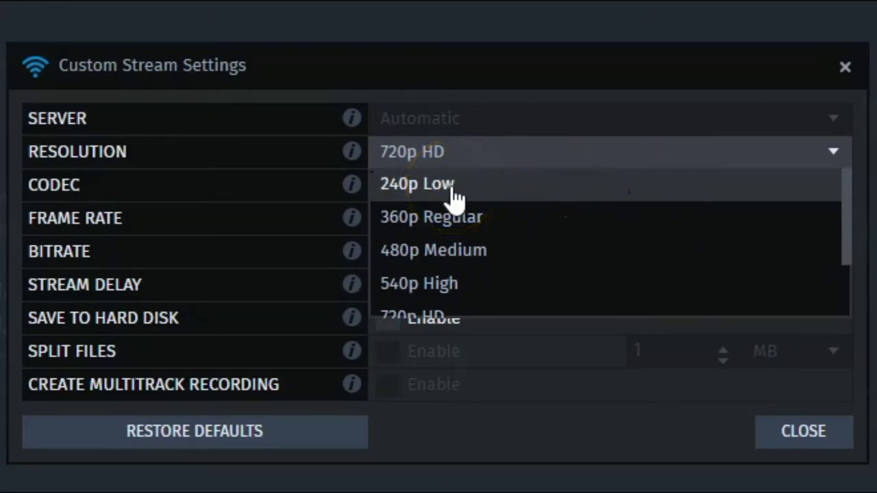
drag(452, 195, 566, 450)
click(834, 188)
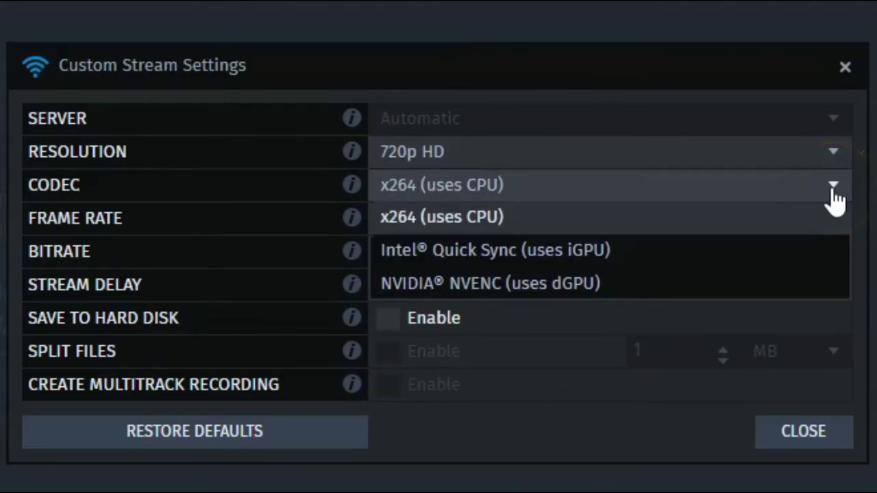
drag(729, 215, 520, 423)
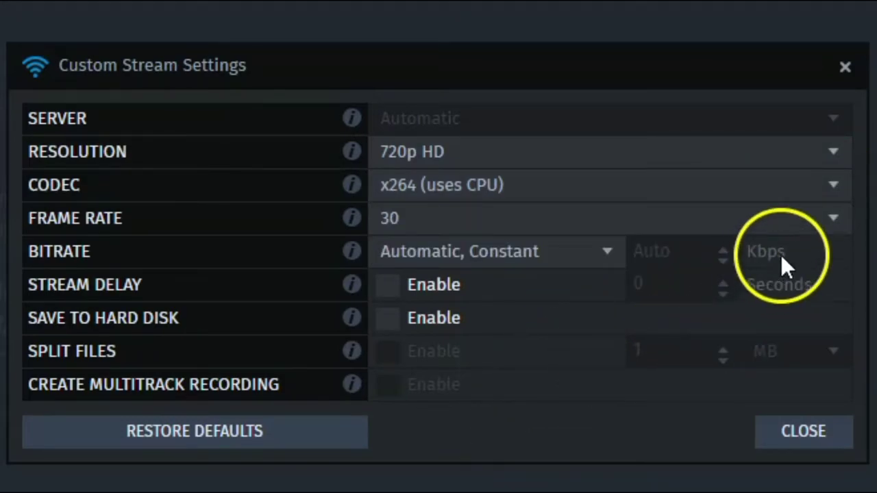
Review the frame rate, bitrate and multitrack recording options in the custom stream settings
click(833, 220)
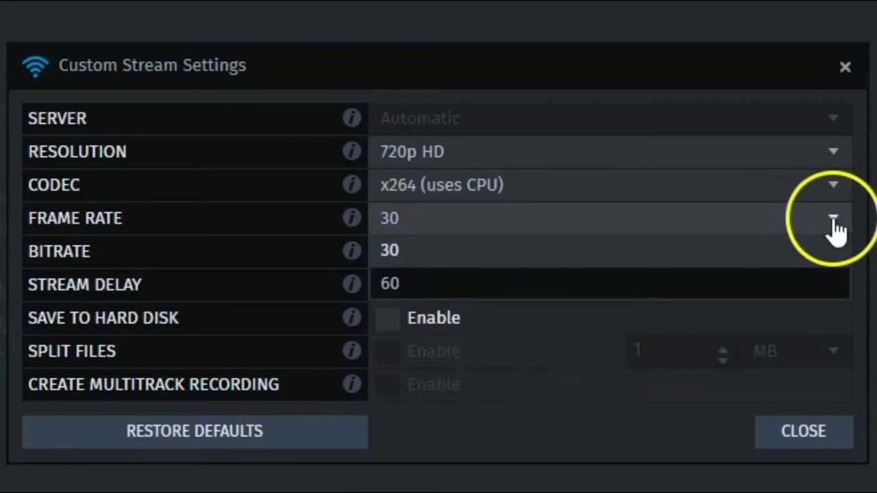
drag(834, 229, 528, 453)
click(595, 257)
drag(592, 259, 550, 324)
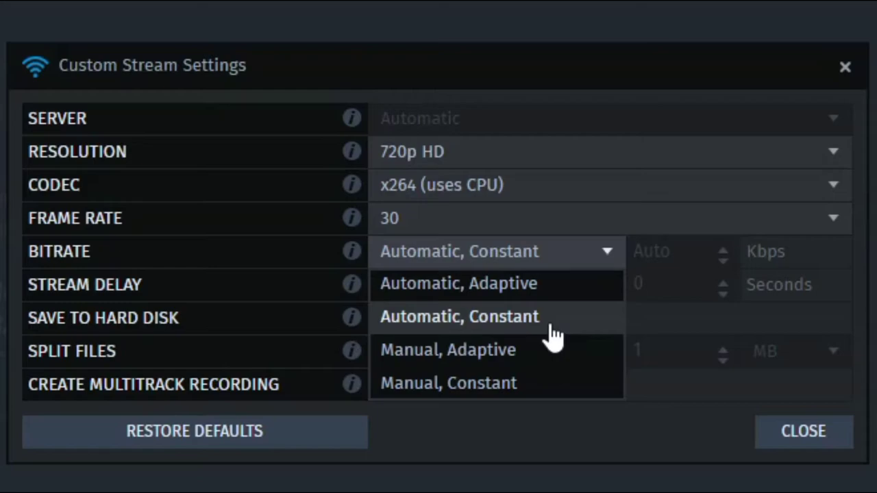
mouse_move(553, 336)
mouse_down()
mouse_move(564, 452)
mouse_move(547, 337)
mouse_up()
click(596, 445)
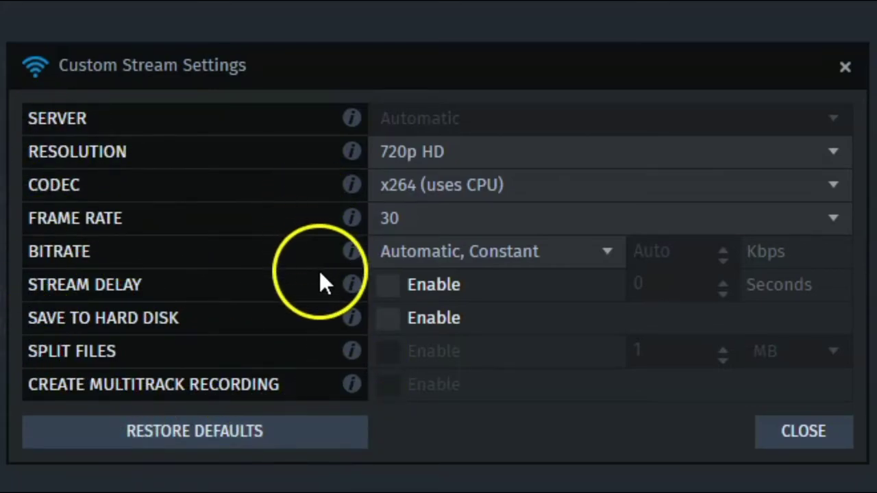
mouse_move(349, 387)
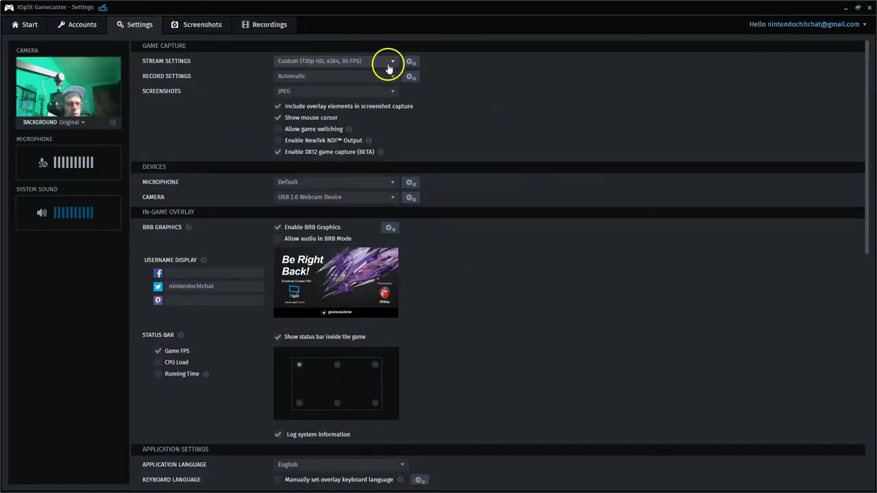
Set the record settings to the Custom preset with Original Resolution and the NVIDIA codec
click(370, 61)
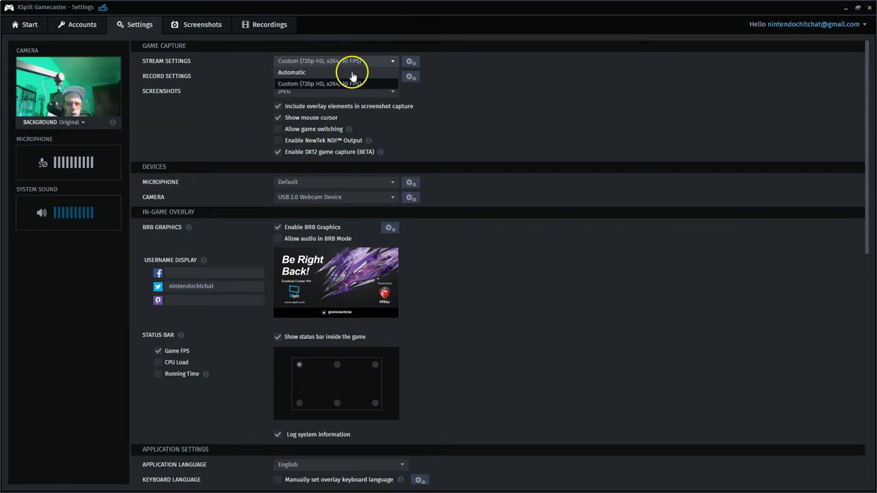
click(494, 64)
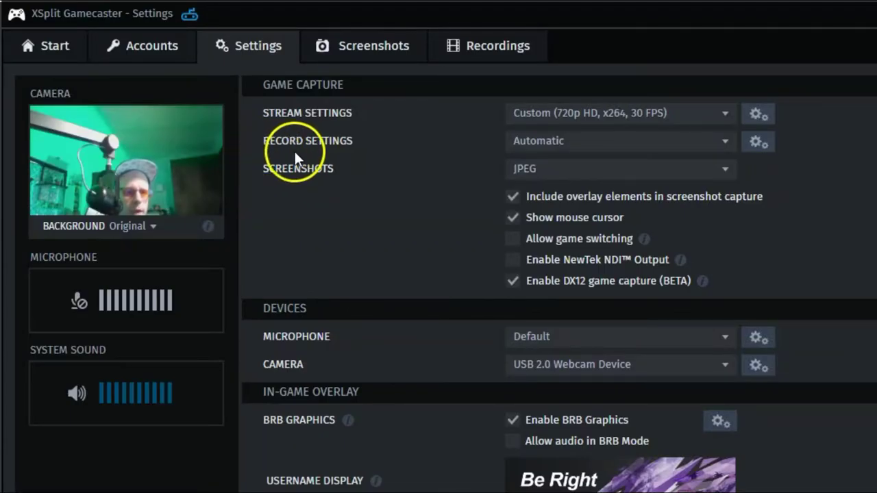
click(724, 147)
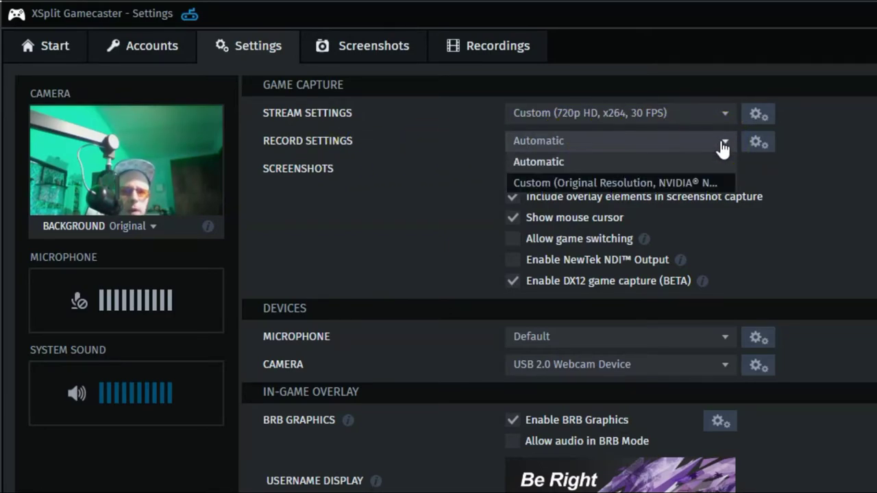
click(699, 183)
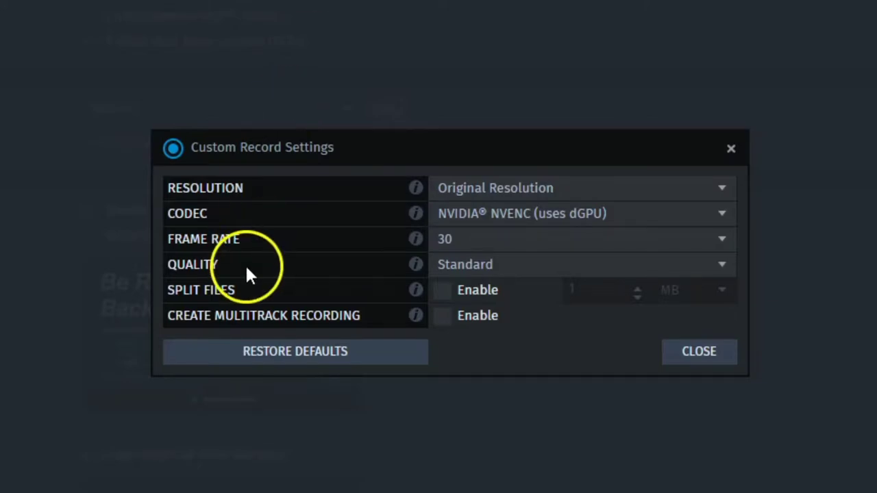
Review the selectable recording resolutions in the custom record settings, keeping Original Resolution
click(712, 192)
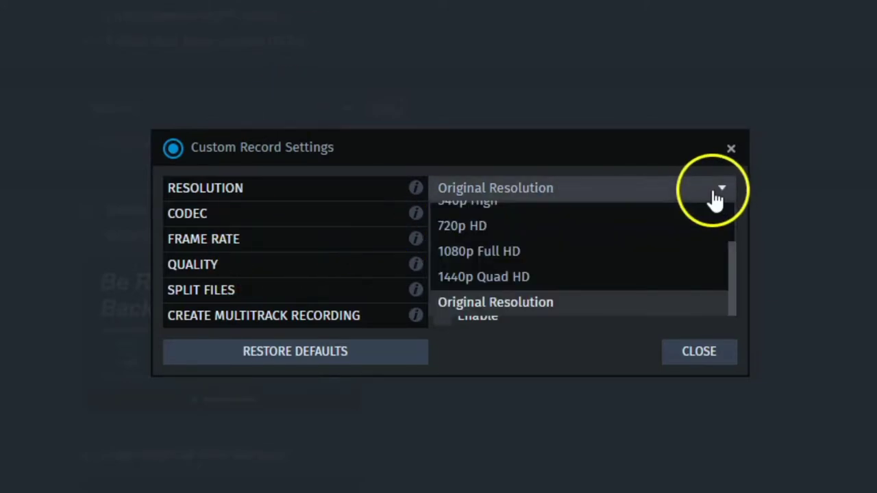
scroll(732, 268, up, 1)
drag(732, 267, 729, 220)
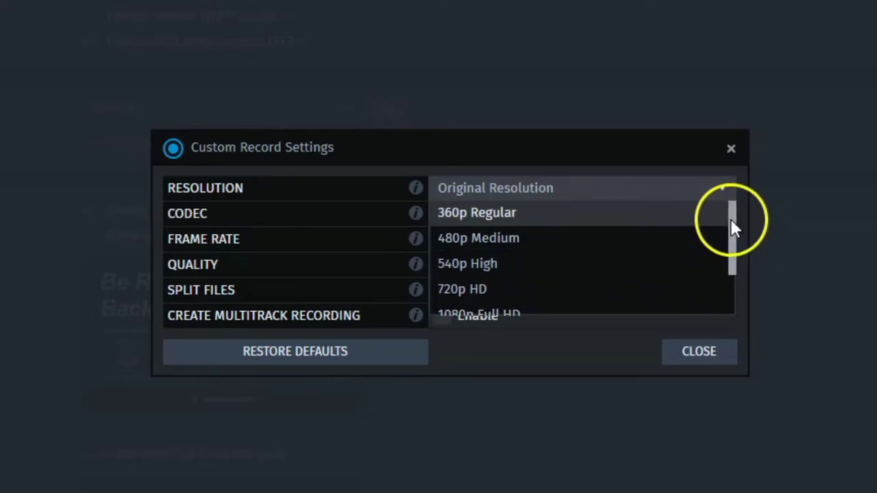
drag(732, 227, 730, 264)
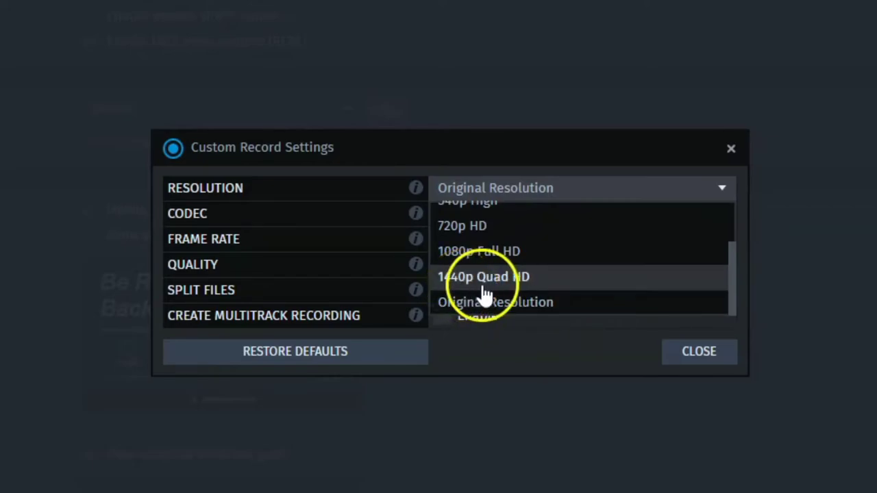
click(505, 327)
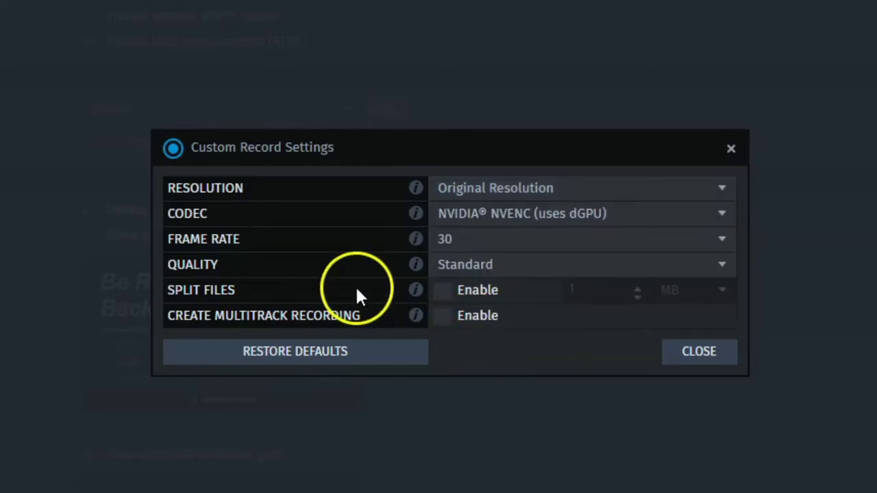
Close the custom record settings and review the available screenshot formats, keeping JPEG
click(701, 352)
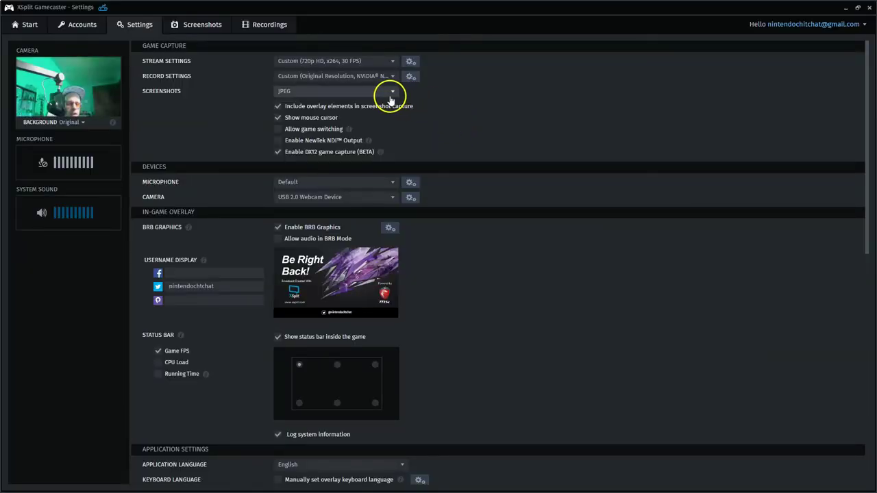
click(392, 96)
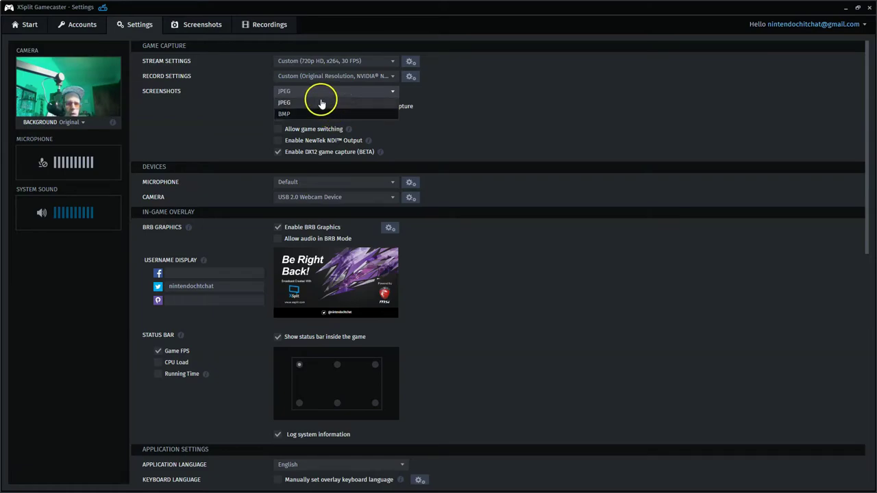
click(291, 104)
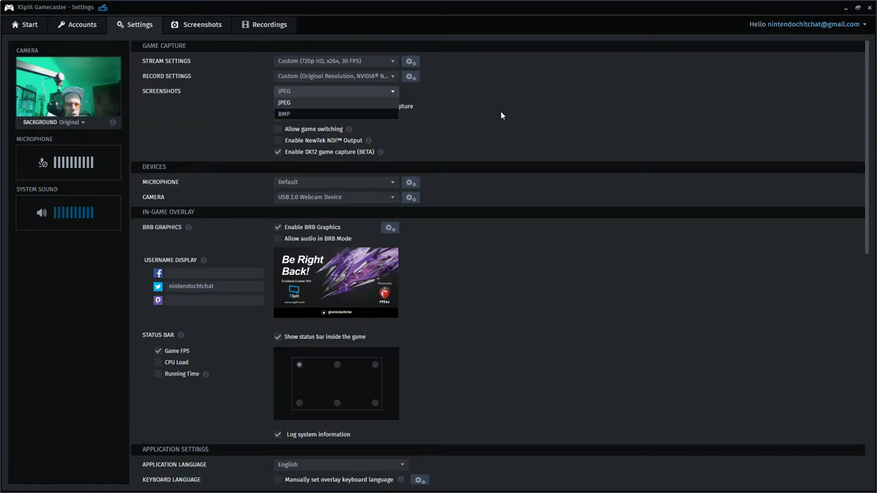
click(501, 115)
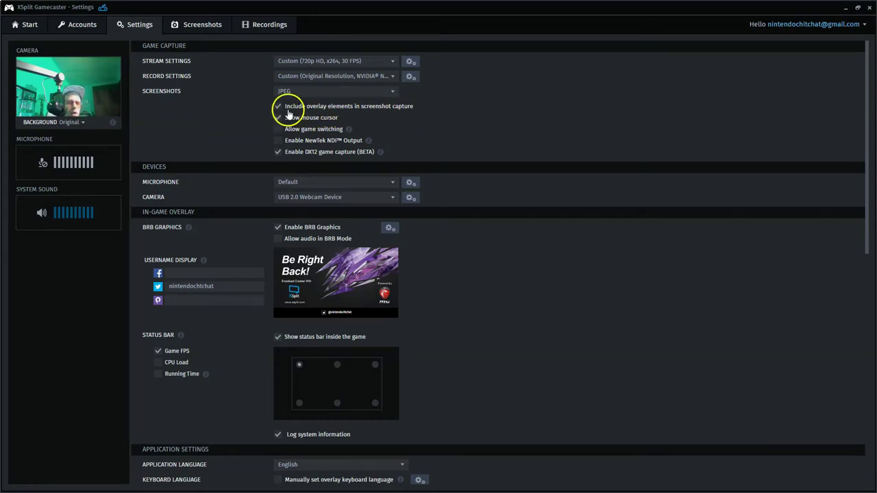
Try switching the screenshot overlay elements and mouse cursor options off and back on, and check the game switching option
click(277, 107)
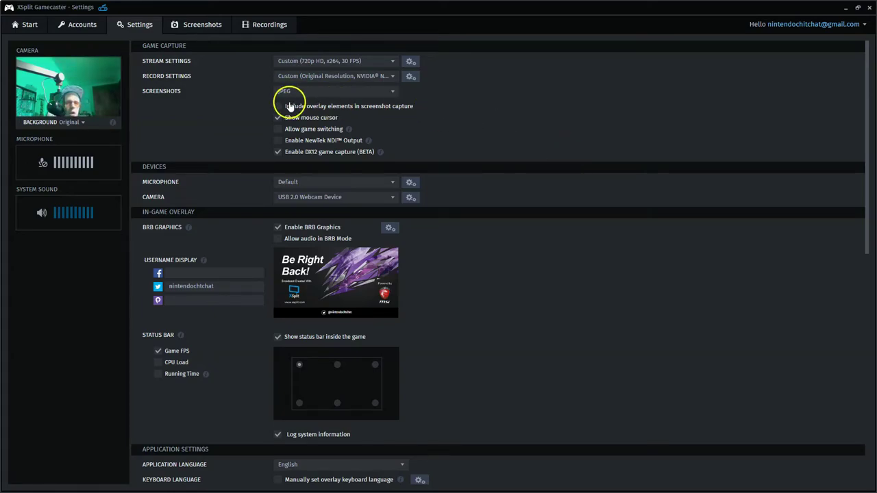
click(278, 108)
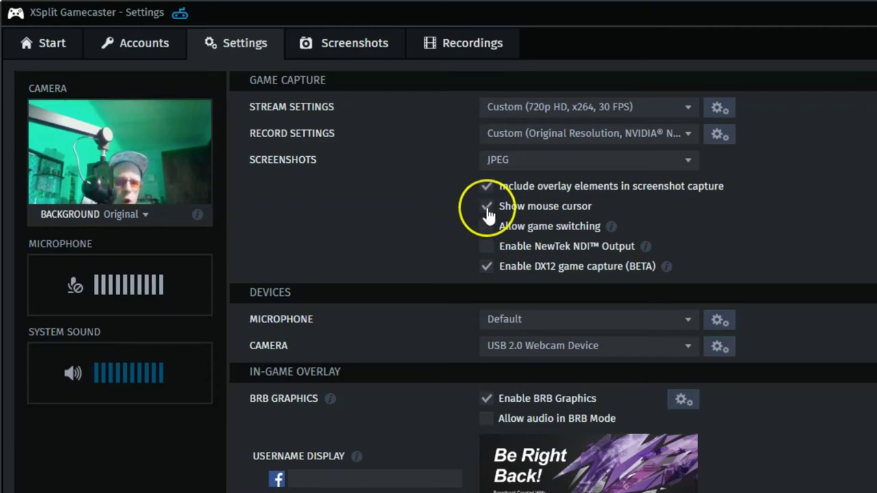
click(278, 118)
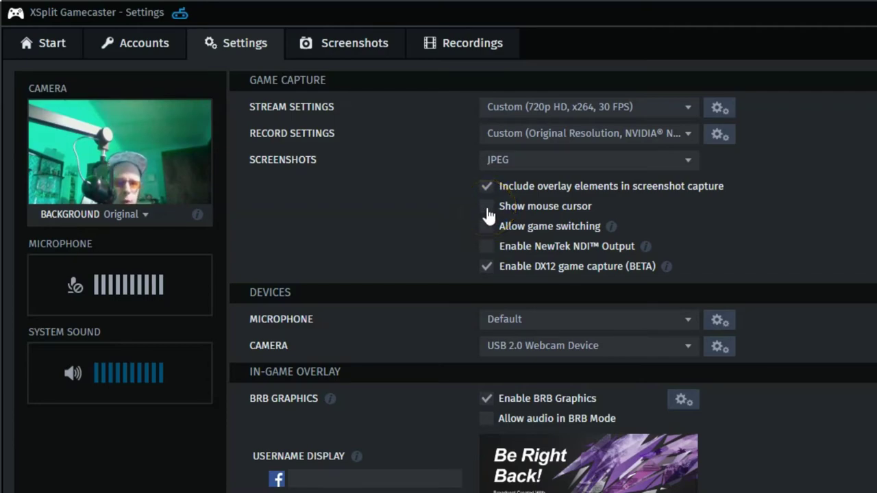
click(488, 214)
click(487, 230)
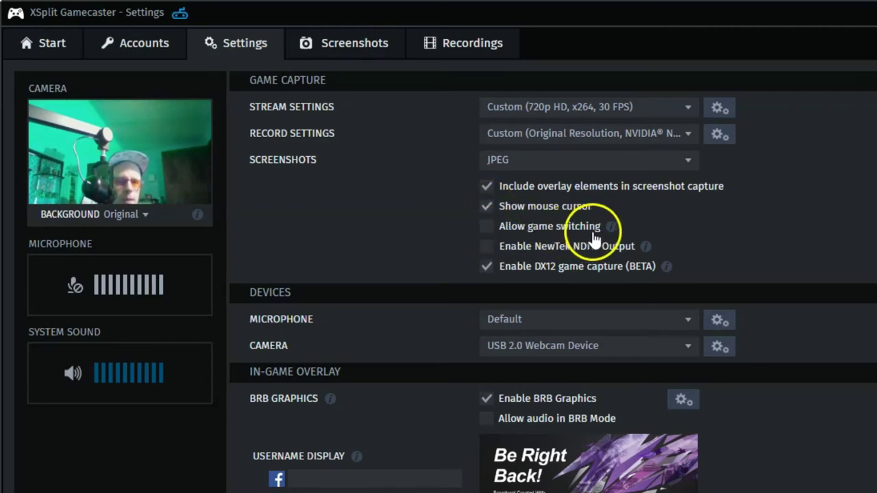
mouse_move(608, 229)
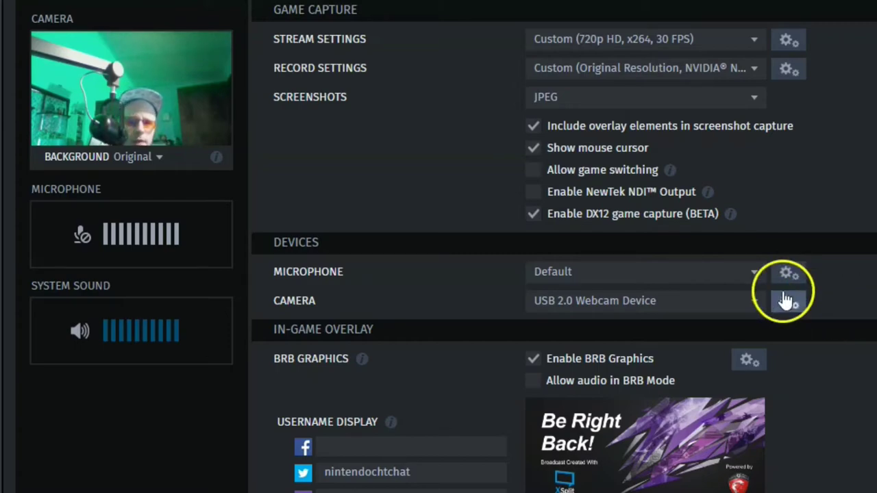
Review the available microphone devices, keeping Default
click(754, 282)
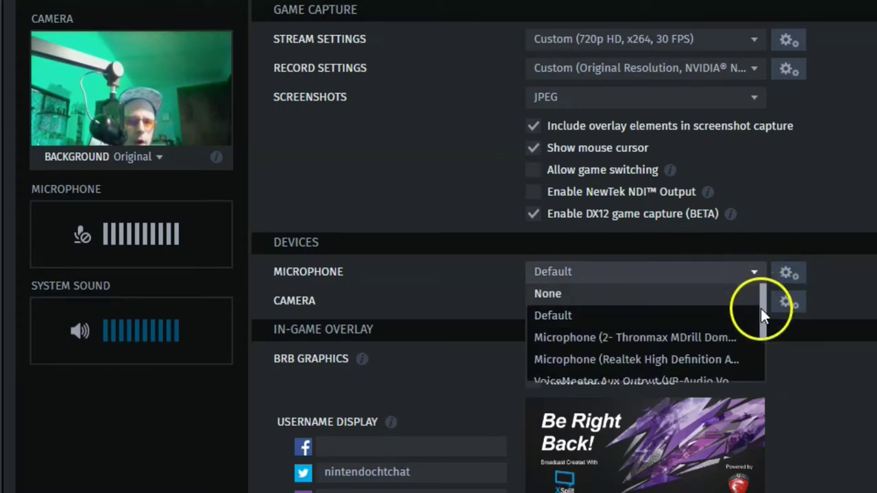
drag(762, 293, 750, 346)
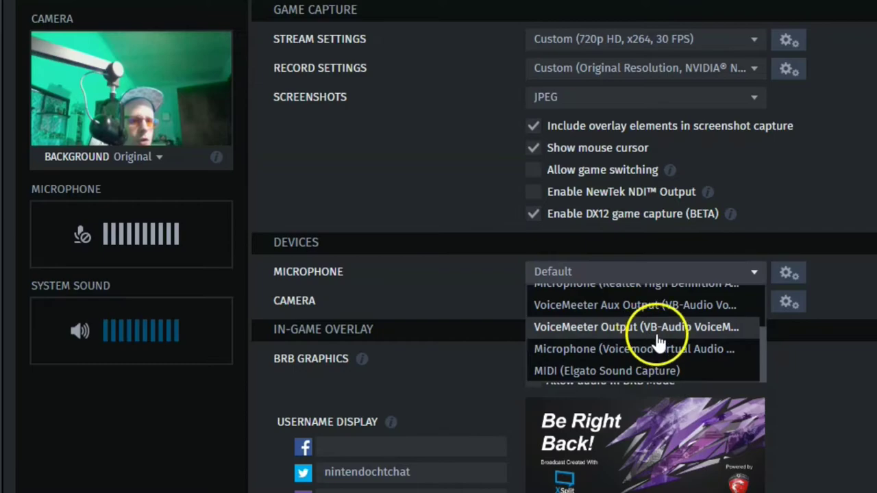
key(Escape)
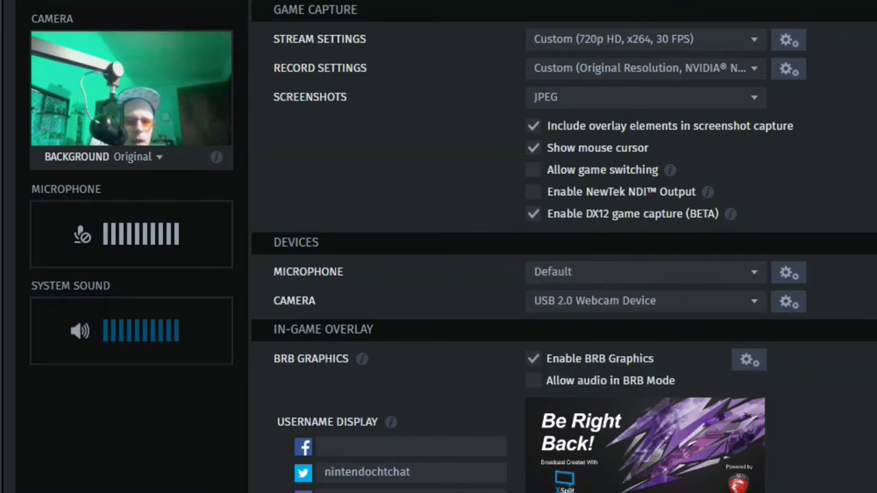
Set the camera device to Logitech BRIO
click(753, 308)
drag(752, 333, 749, 366)
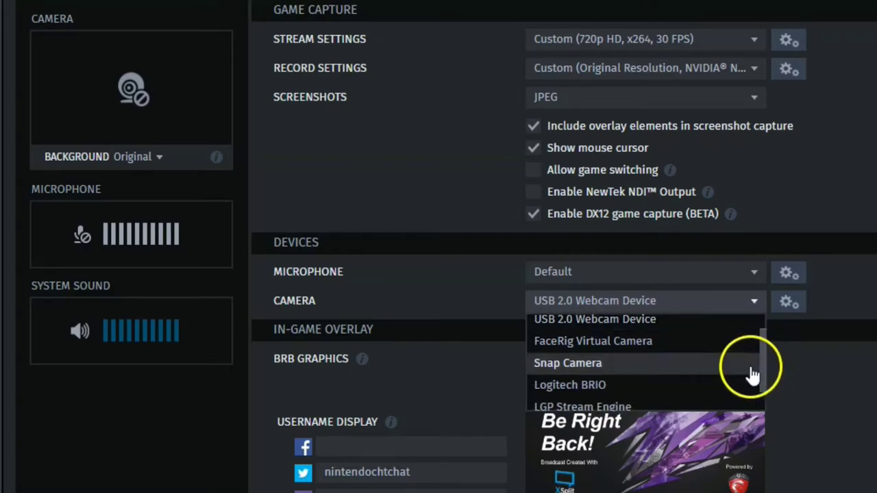
click(636, 389)
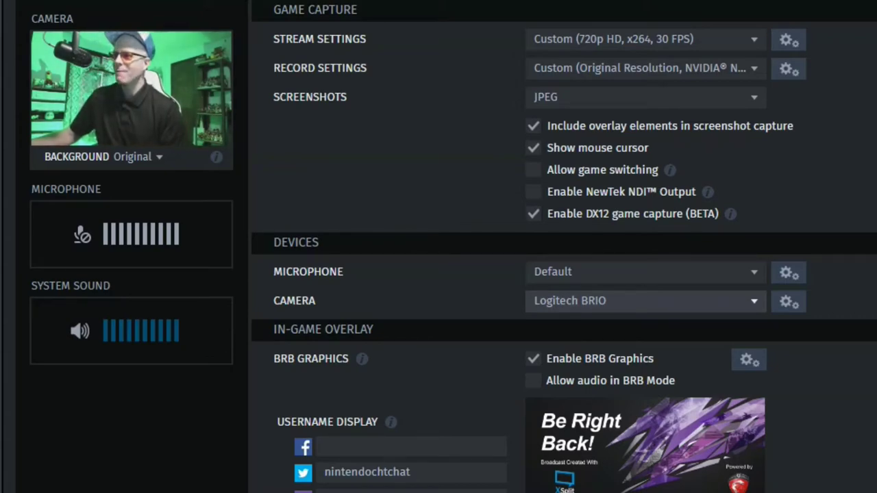
Turn the BRB graphics of the in-game overlay off and back on
scroll(564, 274, down, 3)
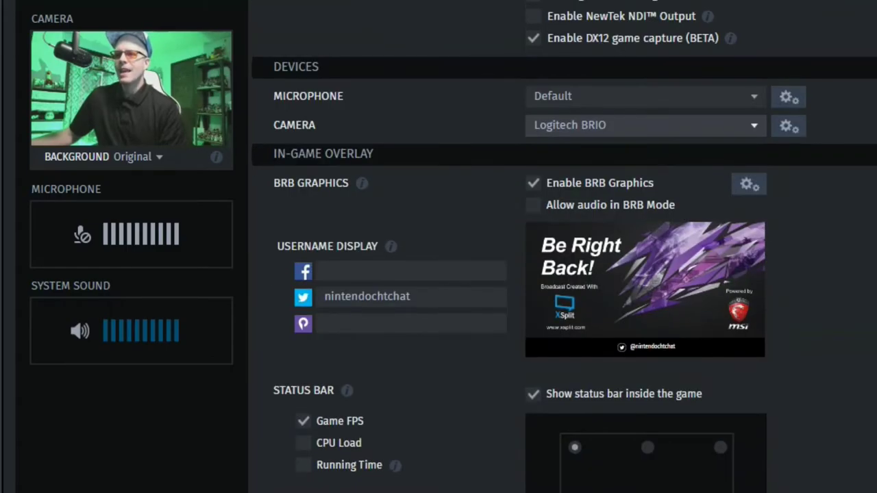
scroll(564, 274, up, 1)
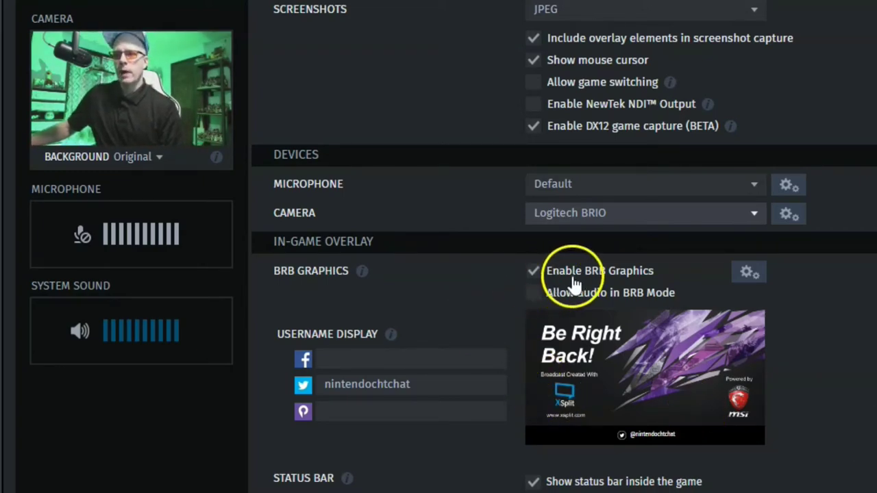
click(534, 273)
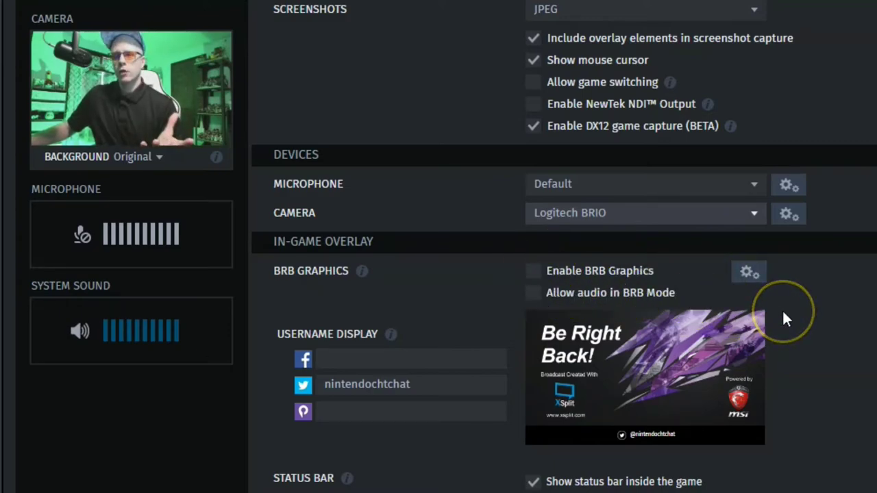
click(535, 273)
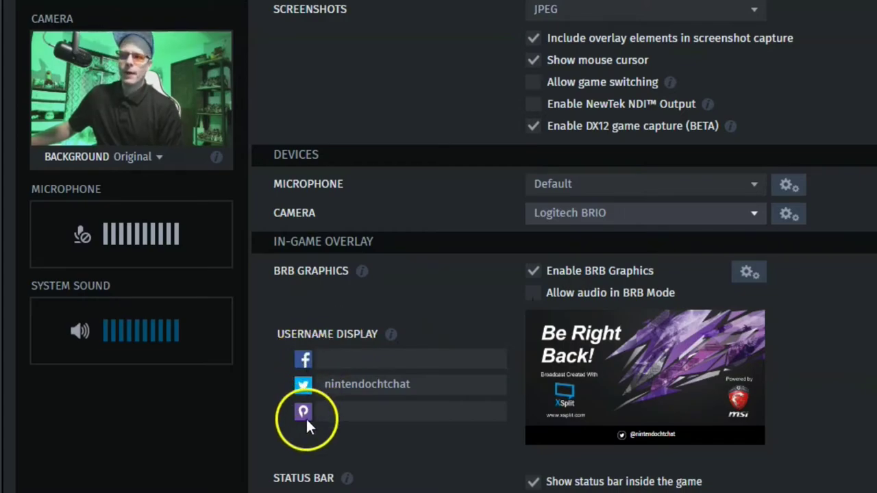
Try several in-game status bar positions and return the status bar to the upper-left corner of the game
scroll(415, 426, down, 3)
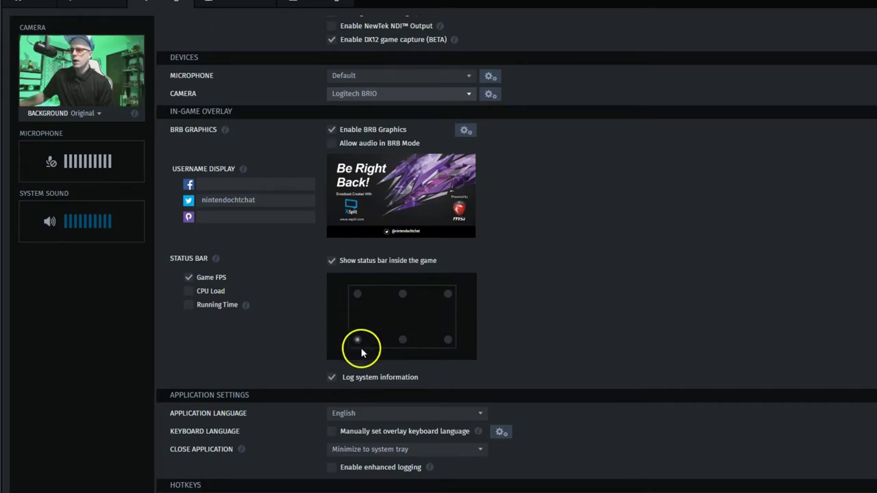
click(403, 341)
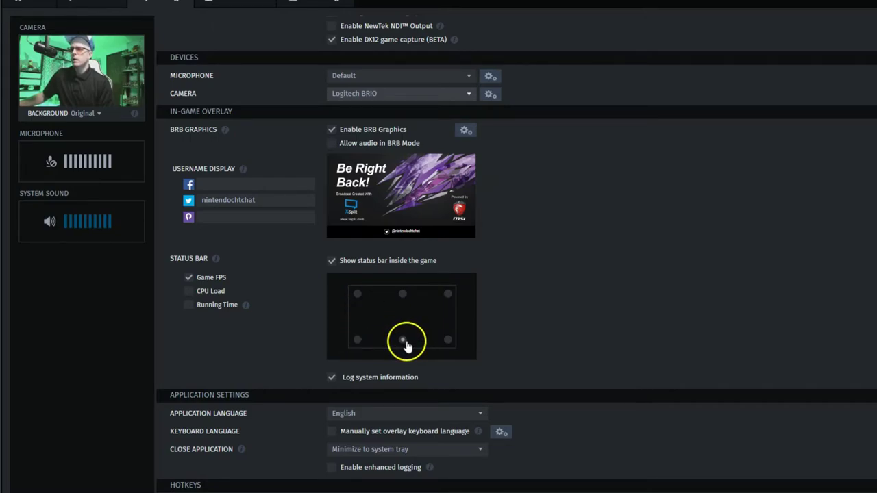
click(403, 294)
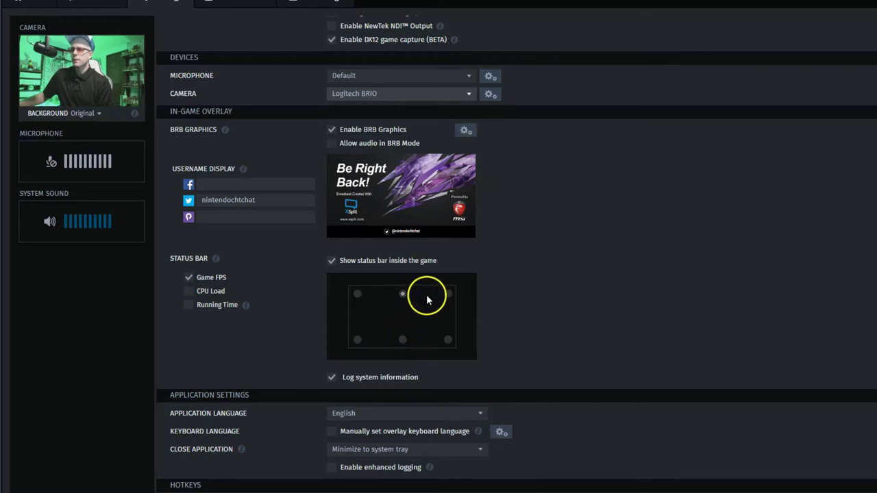
click(447, 340)
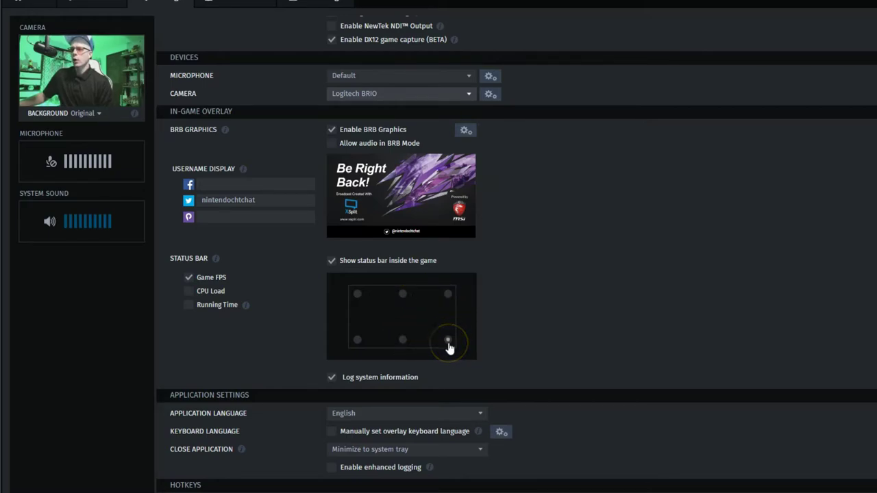
click(356, 294)
Review the application language, close behaviour and hotkey assignments in the settings
scroll(625, 283, down, 1)
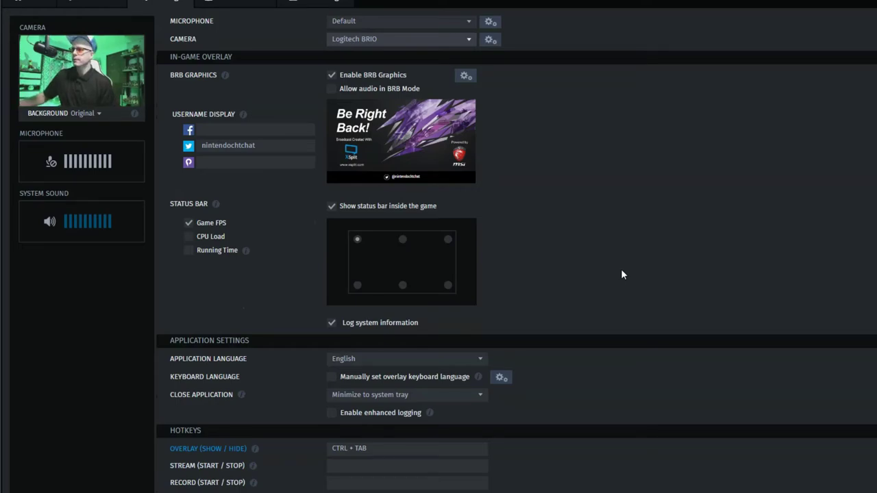
scroll(621, 271, down, 4)
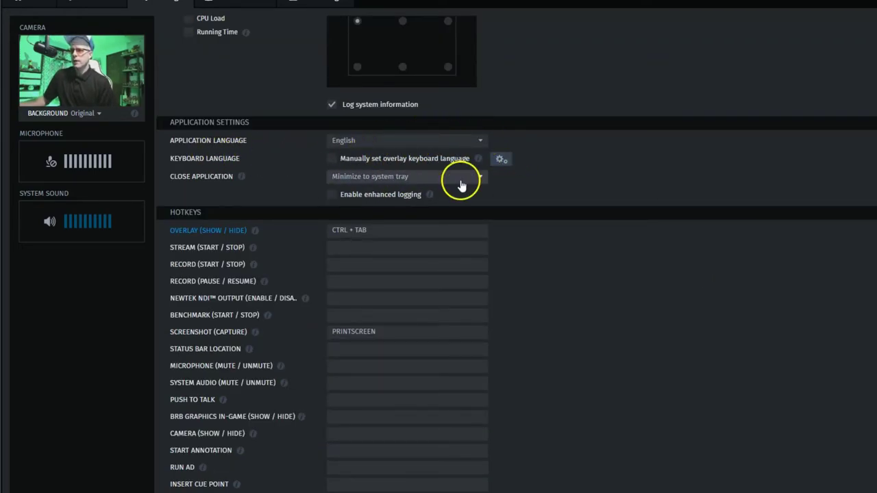
scroll(614, 195, down, 1)
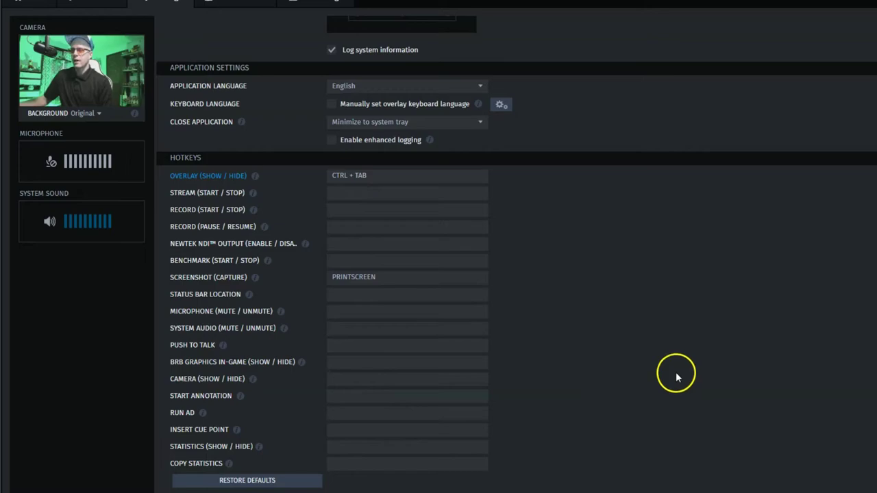
scroll(675, 376, down, 2)
Try the Chroma Key background for the camera with its background image option, and return the background to Original
scroll(676, 373, up, 12)
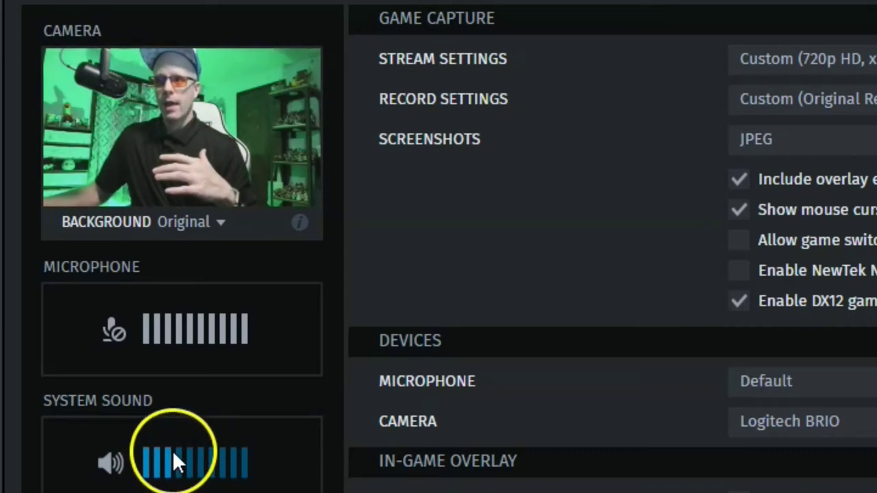
click(185, 360)
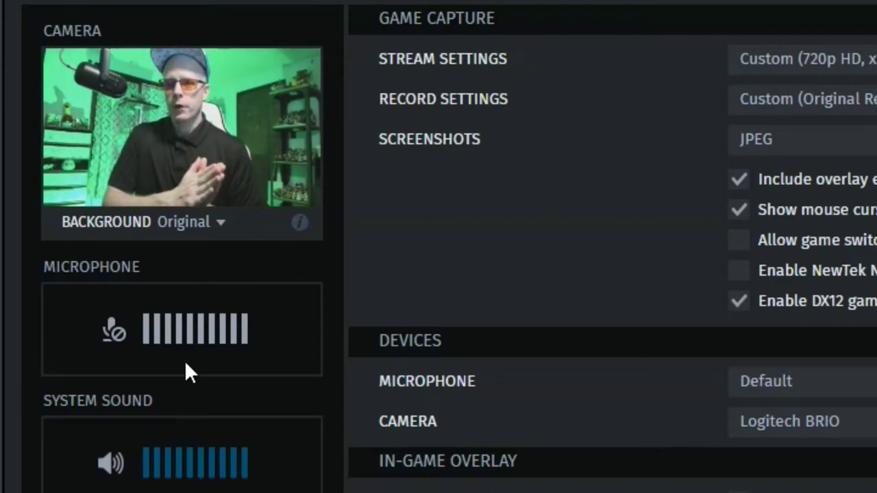
click(218, 223)
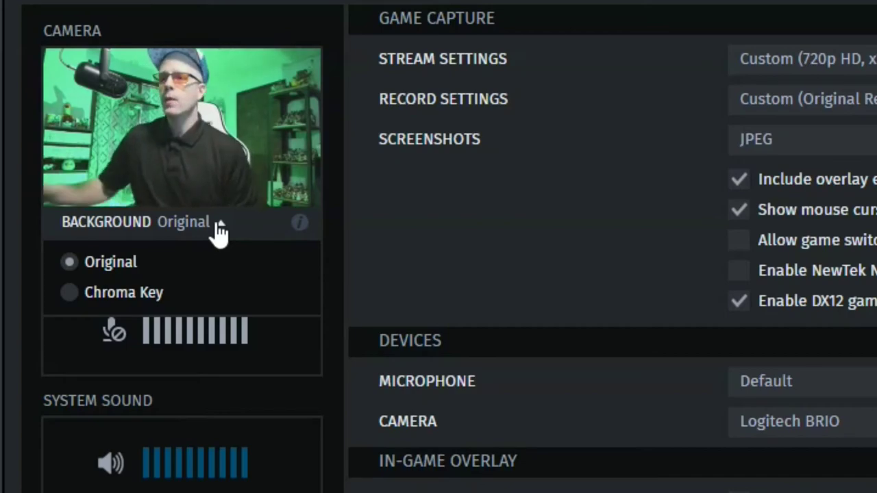
click(71, 300)
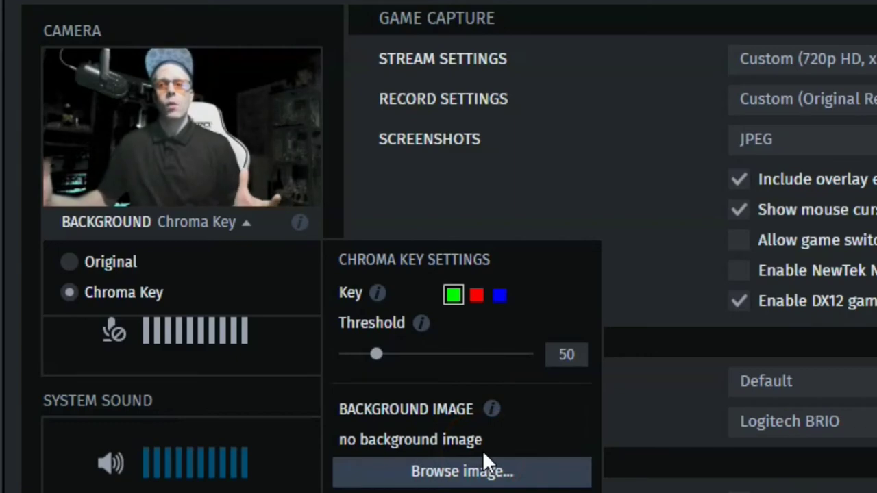
click(460, 469)
click(69, 263)
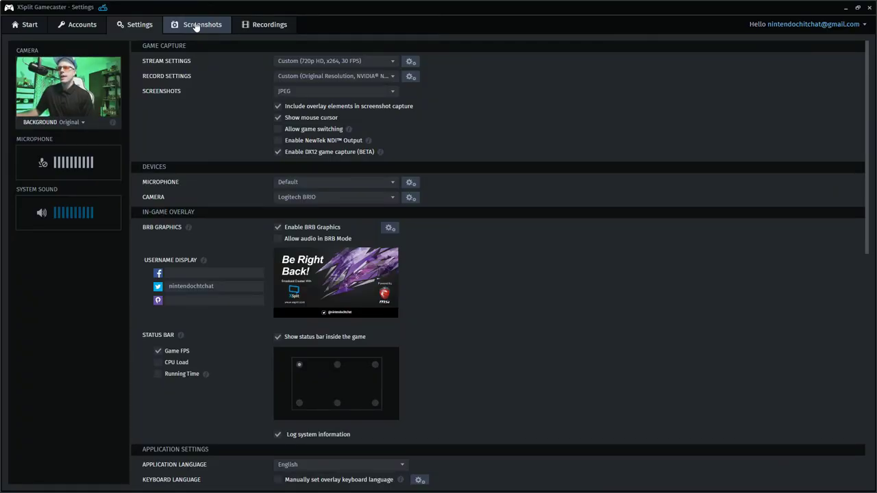
View the list of saved screenshots with its storage location, and the saved recordings
click(197, 25)
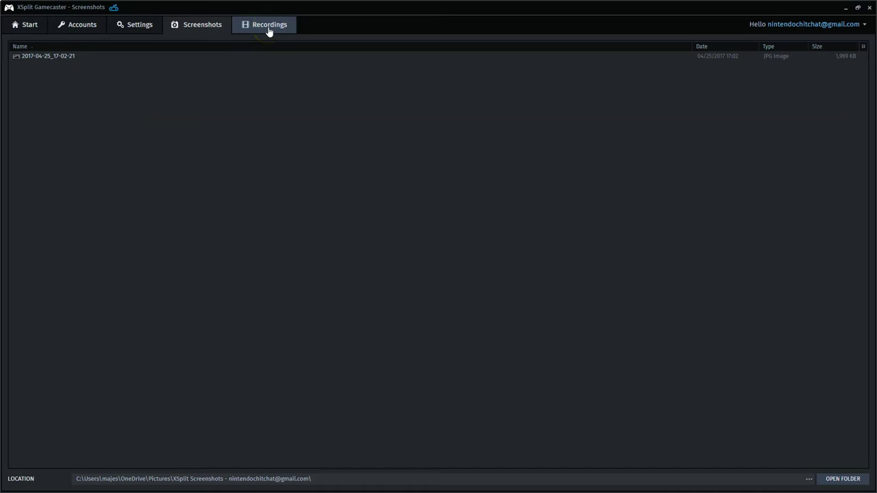
click(268, 29)
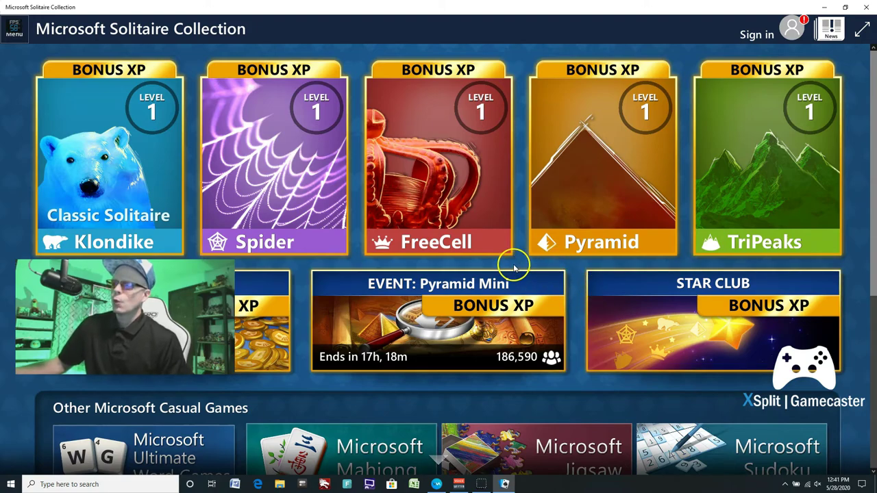
Show the Gamecaster overlay over Microsoft Solitaire Collection and shrink the webcam picture to about half its size
key(ctrl+Tab)
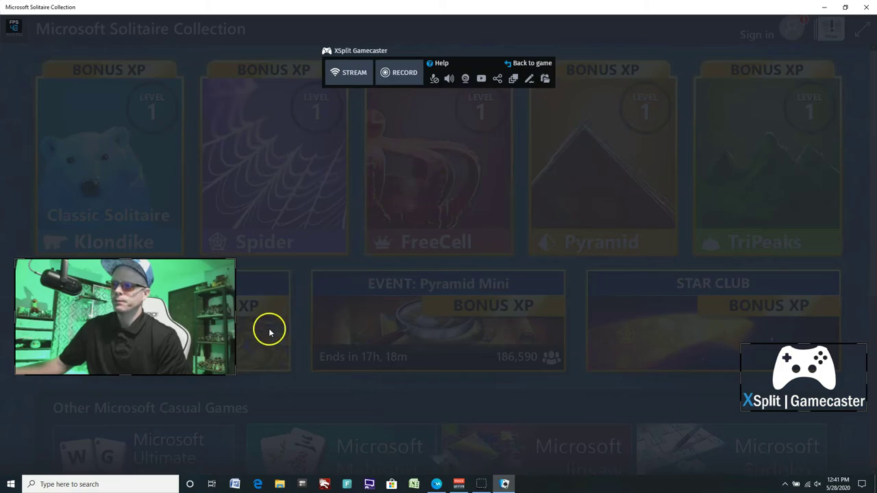
mouse_move(231, 370)
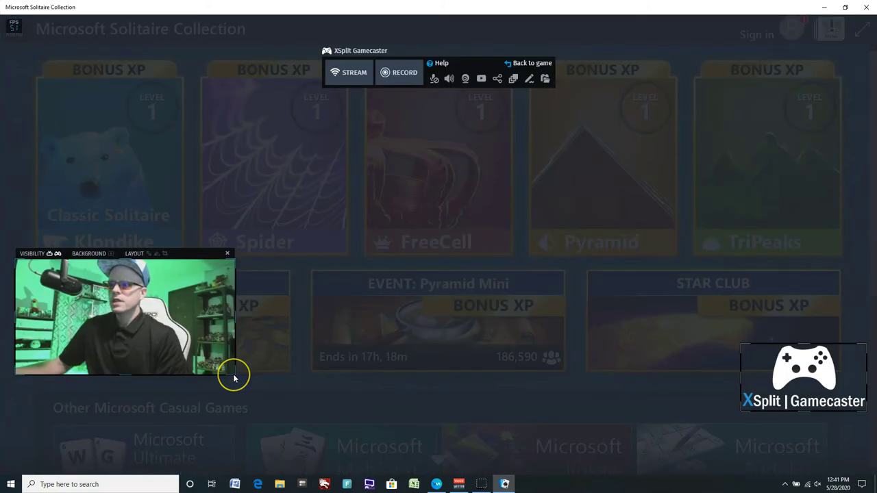
drag(233, 377, 119, 313)
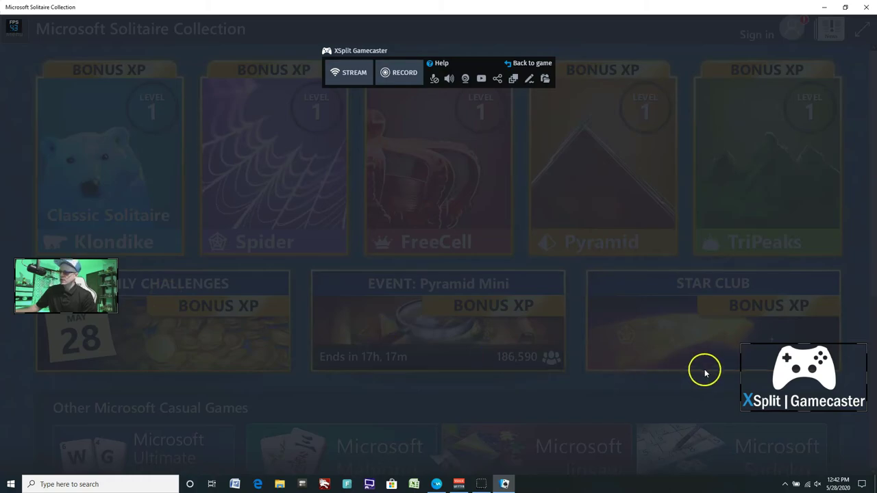
Shrink the XSplit Gamecaster logo overlay slightly, check its keep aspect ratio option, and remove the logo from the game screen
mouse_move(738, 346)
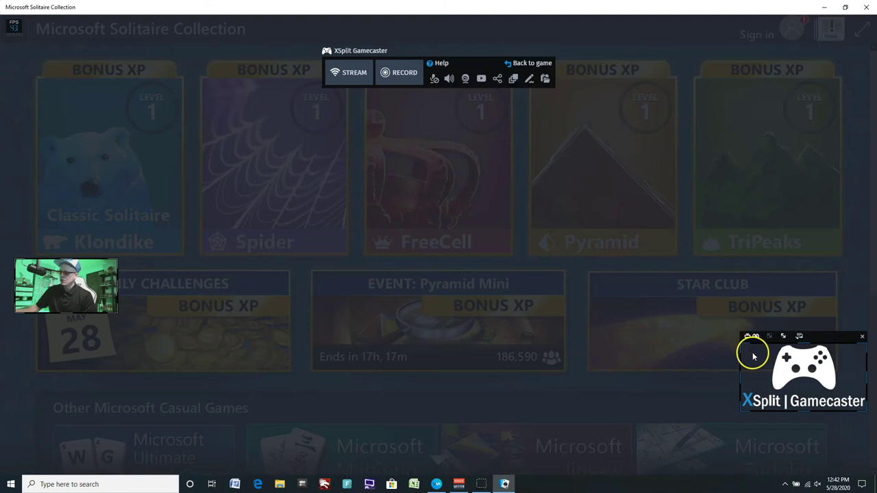
click(755, 358)
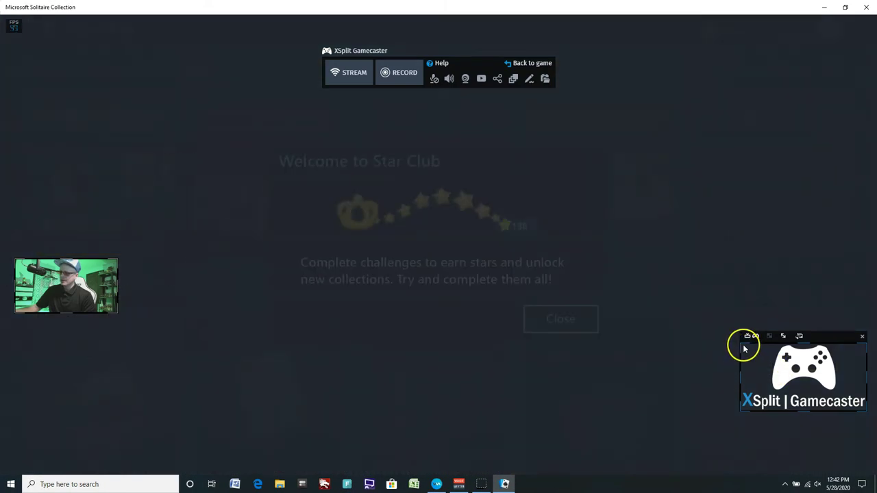
drag(740, 345, 781, 375)
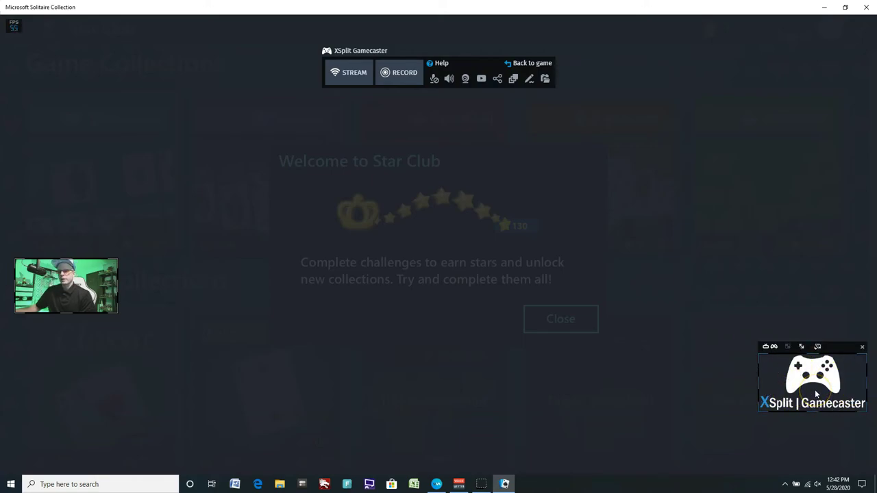
click(802, 348)
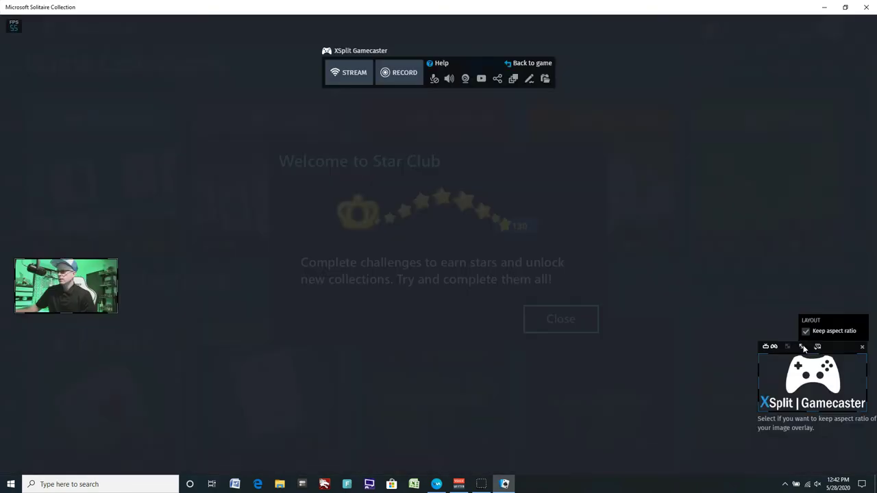
click(861, 348)
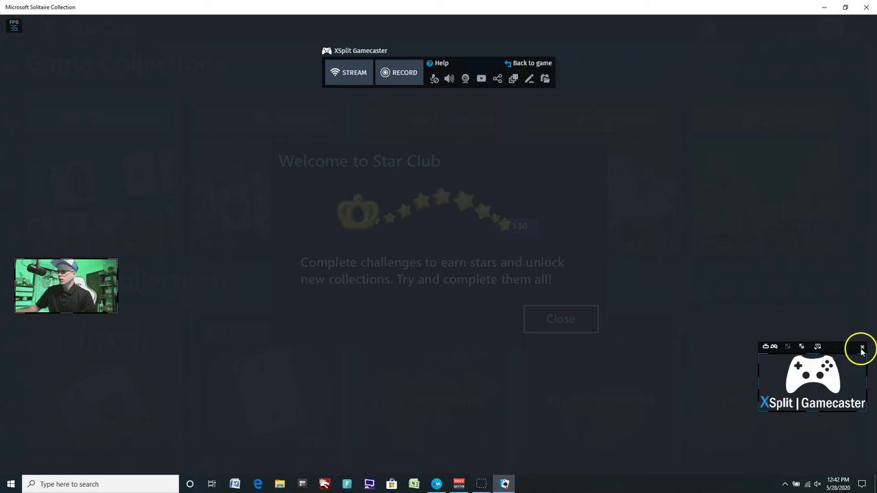
click(863, 348)
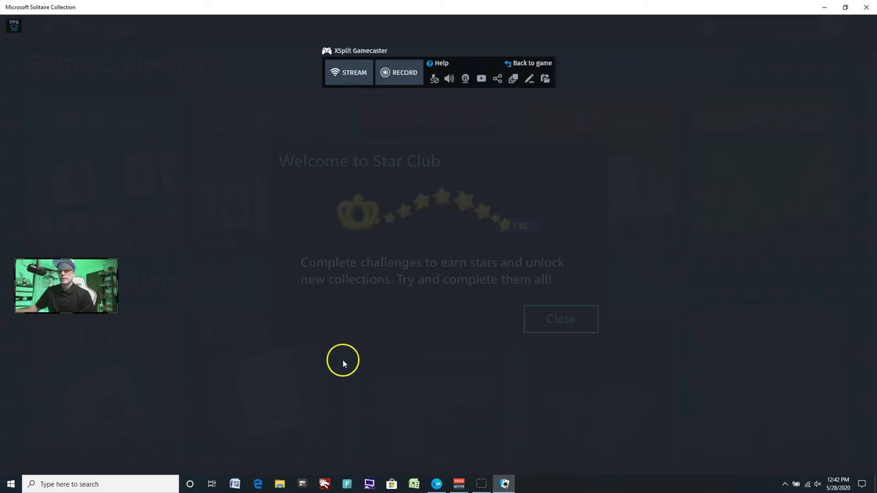
Enlarge the webcam picture to about twice its size and place it in the lower-right corner of the game
drag(59, 281, 807, 56)
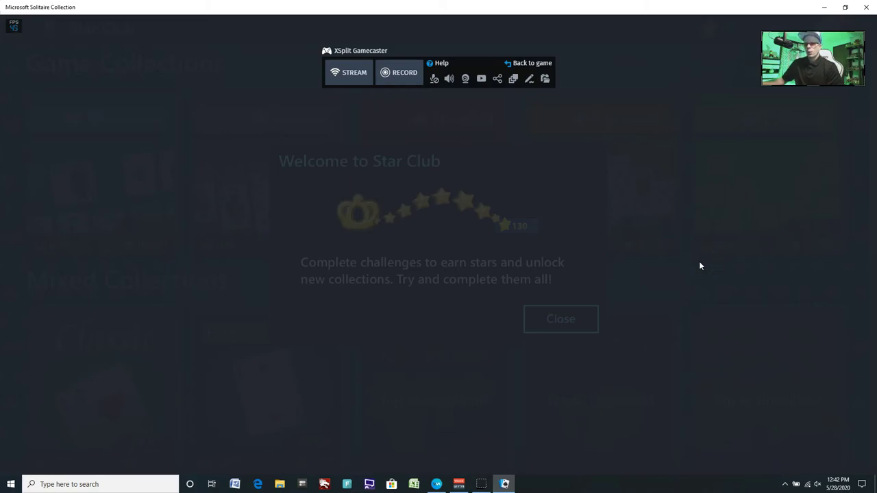
click(705, 257)
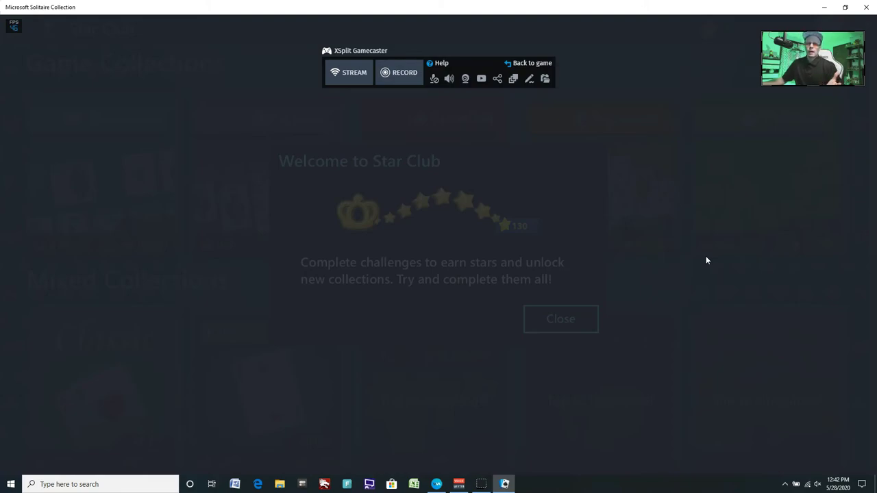
click(760, 91)
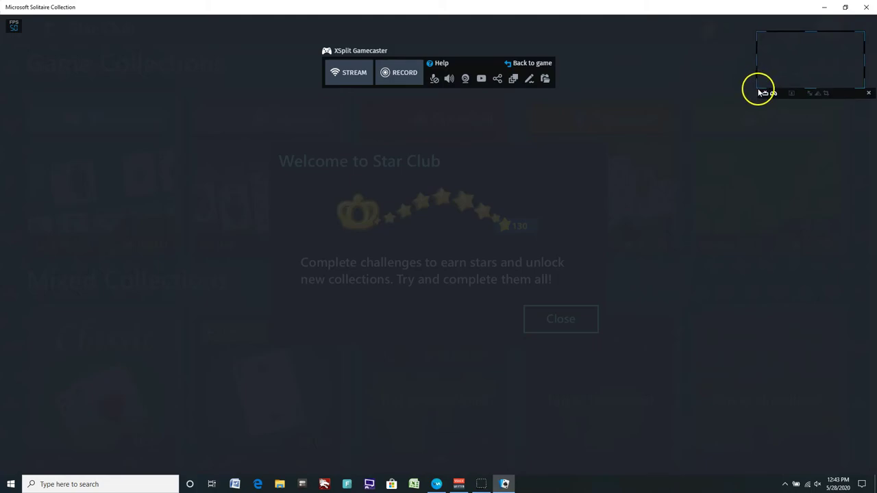
drag(760, 91, 679, 158)
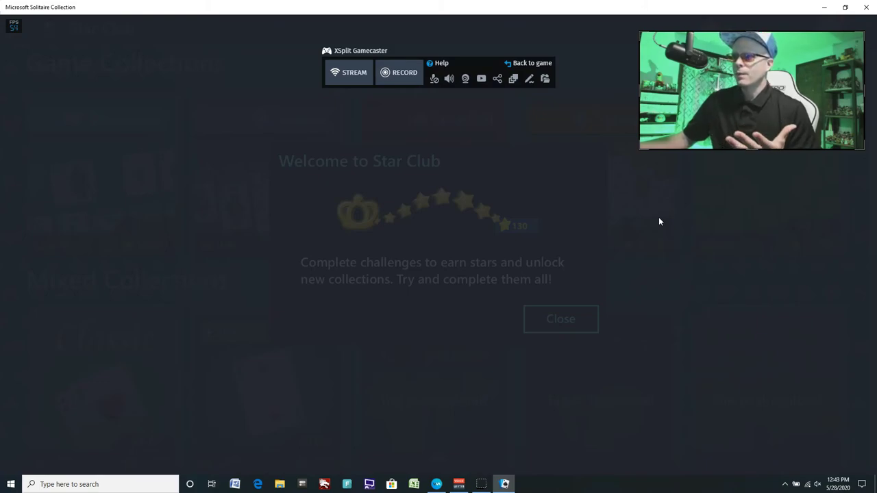
click(711, 69)
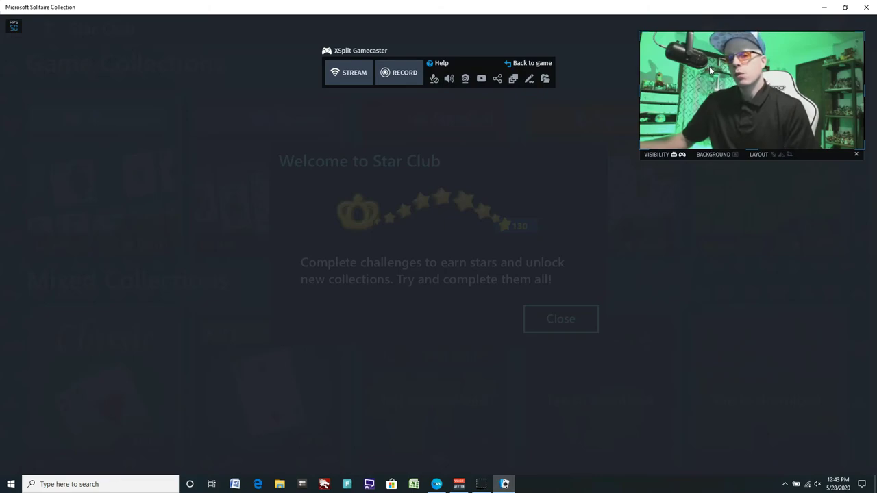
drag(710, 68, 718, 370)
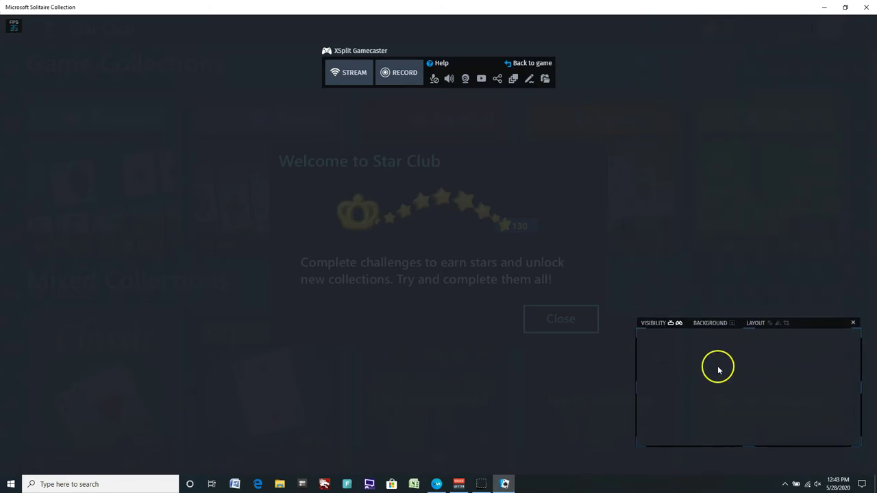
Hide and show the webcam again, and look over the YouTube Live, stream sharing and image or URL widget options
click(465, 79)
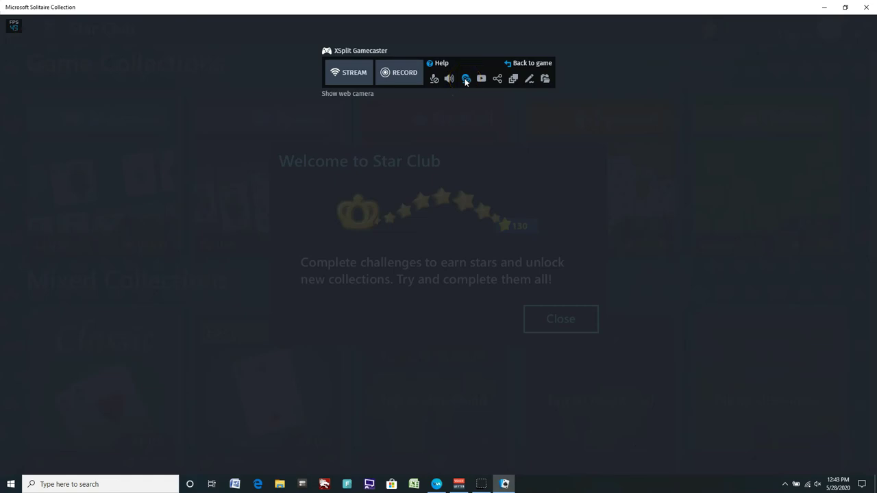
click(465, 79)
click(465, 79)
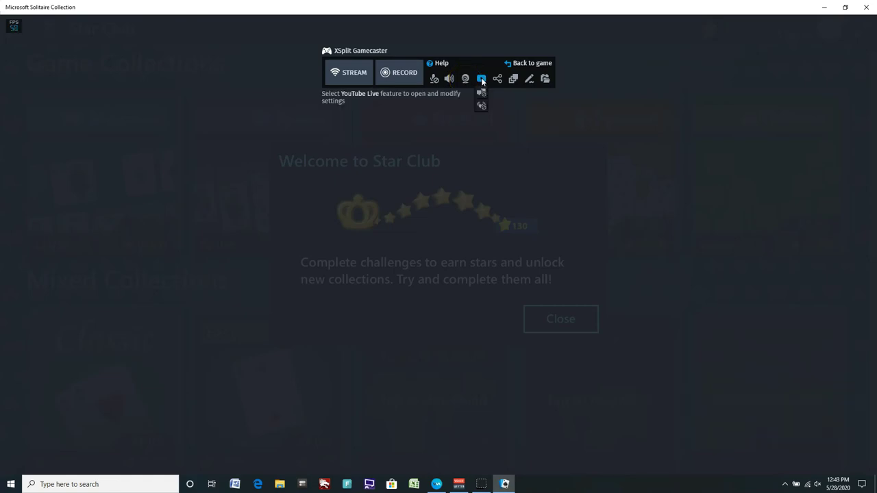
click(491, 90)
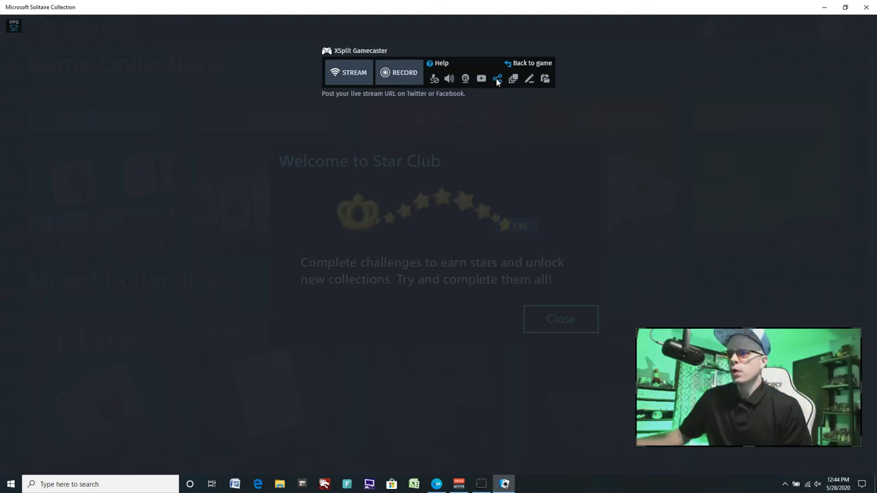
mouse_move(513, 84)
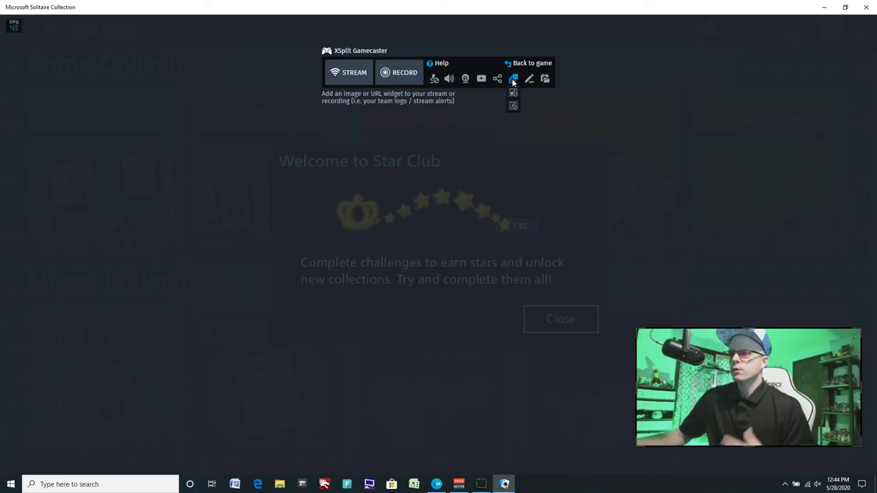
Try the annotation tool by drawing freehand green strokes over the Star Club message, and exit annotation
click(529, 80)
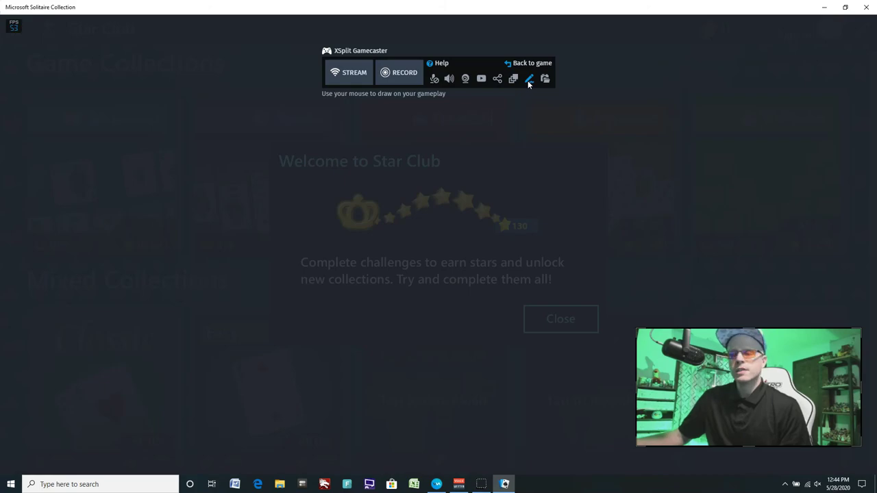
click(529, 80)
mouse_move(519, 166)
mouse_down()
mouse_move(327, 129)
mouse_move(224, 221)
mouse_up()
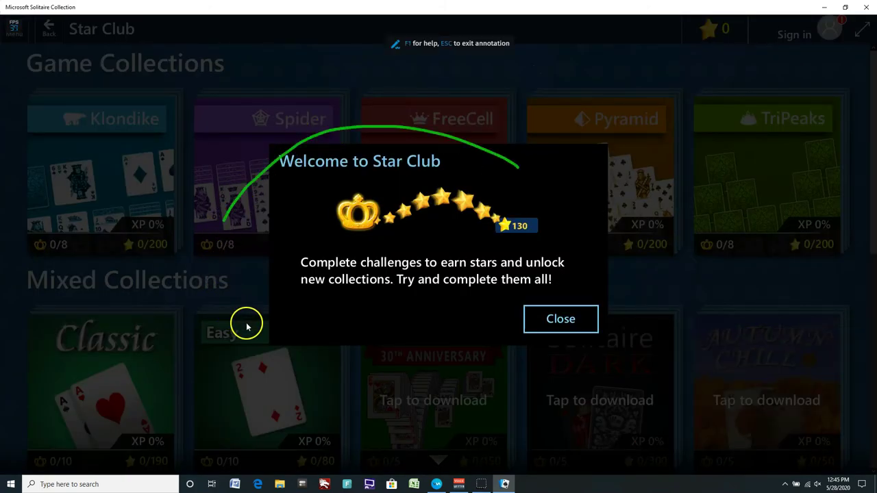
mouse_move(247, 327)
mouse_down()
mouse_move(449, 402)
mouse_move(569, 370)
mouse_move(613, 286)
mouse_move(574, 200)
mouse_move(542, 172)
mouse_move(500, 156)
mouse_up()
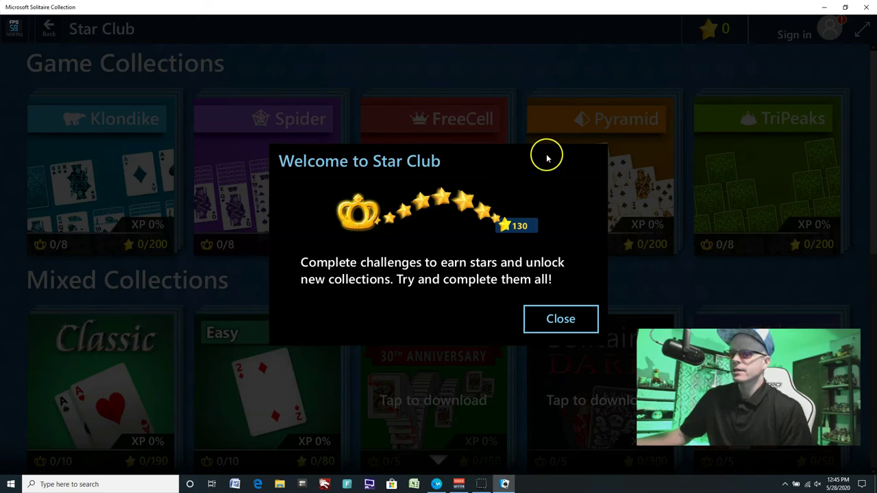
Reopen the Gamecaster overlay, look at the option for viewing and sharing session screenshots, and return to the game
key(ctrl+Tab)
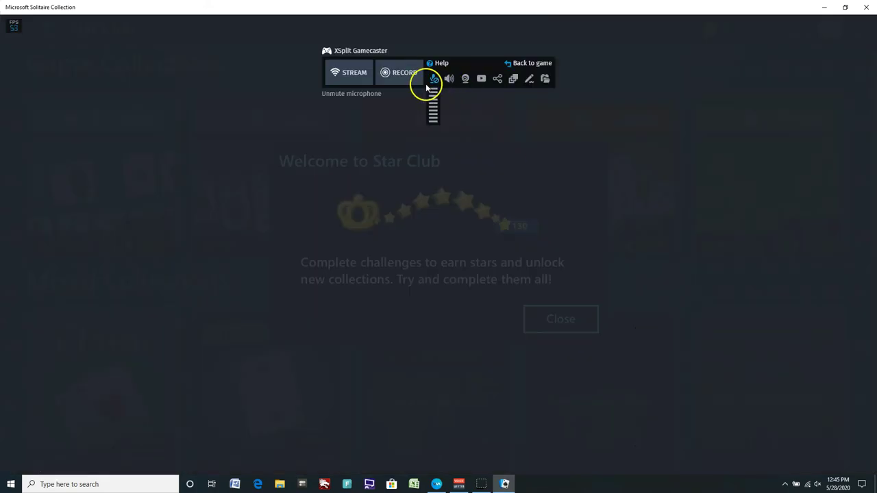
click(465, 88)
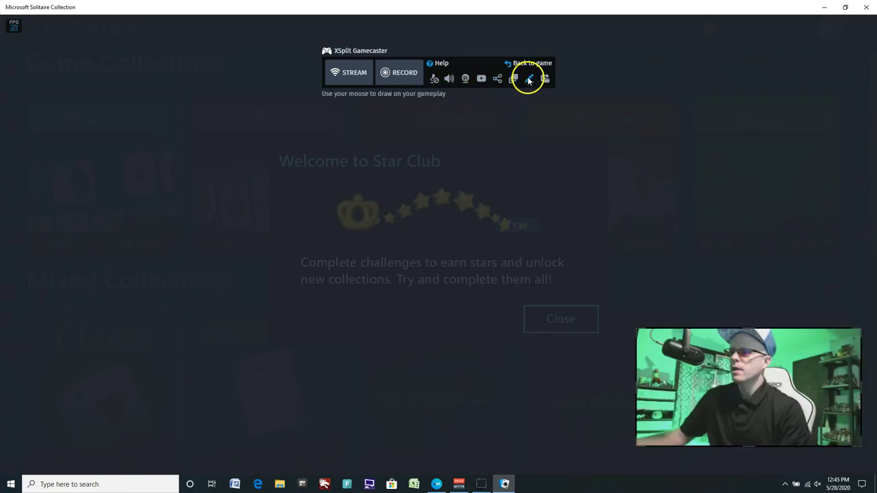
click(470, 79)
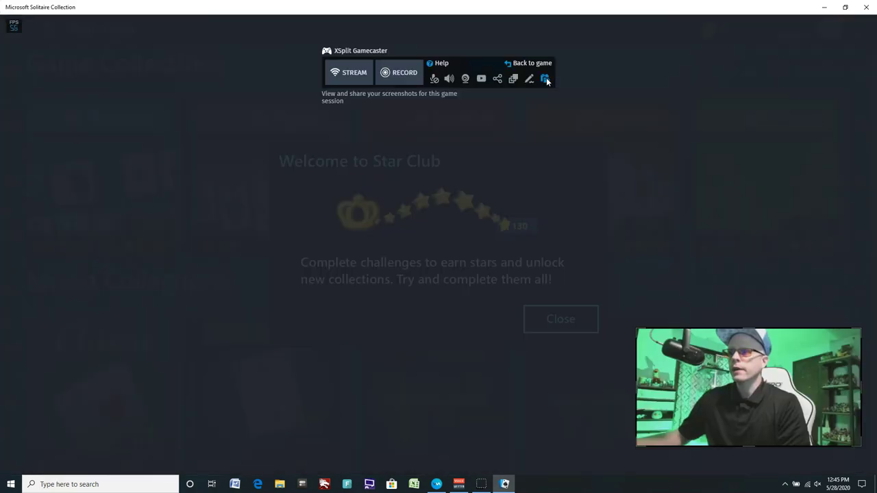
click(546, 80)
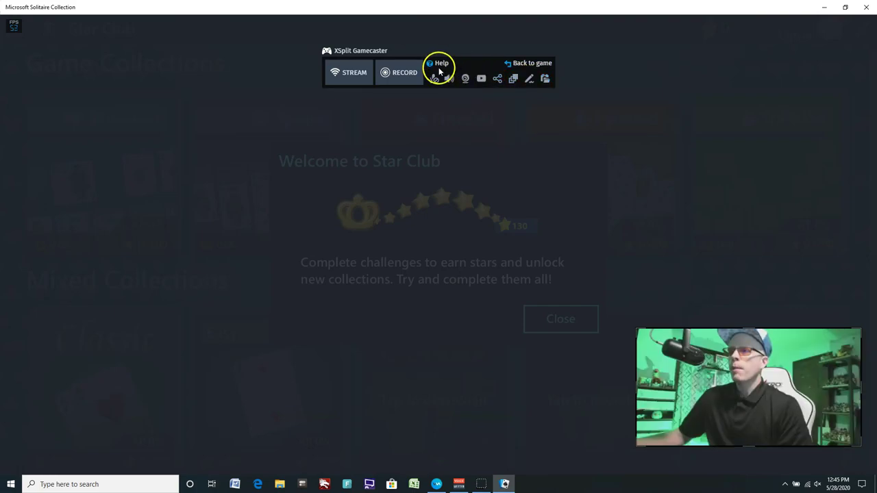
click(528, 63)
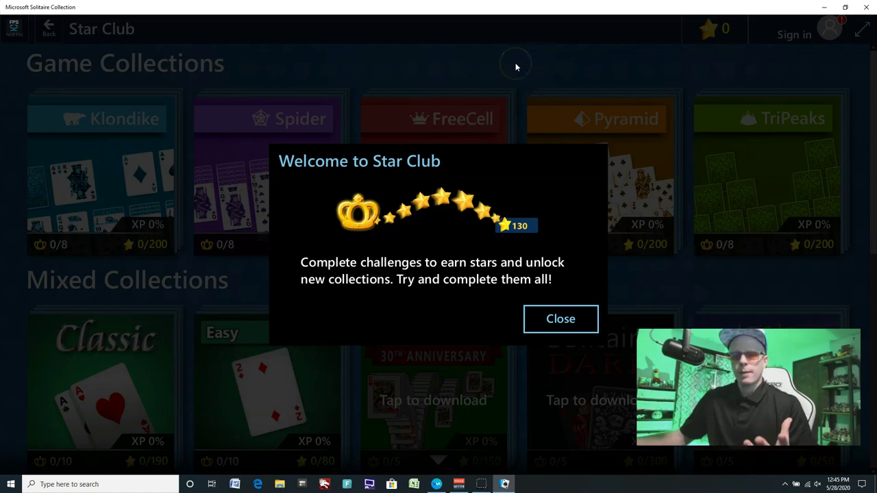